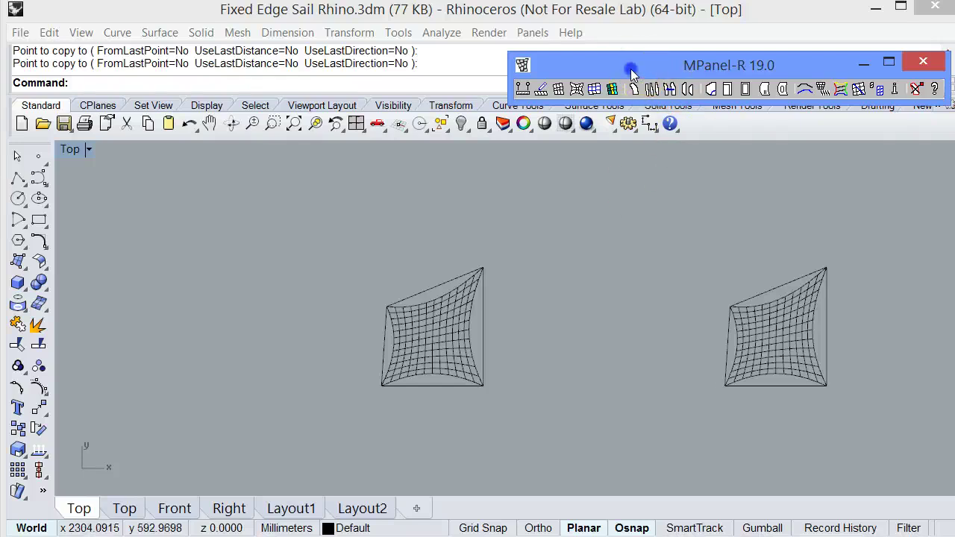
- Set MPanel's Fix Mesh Edges option to 'Fix mesh edge in straight lines between poly nodes'
left_click(540, 89)
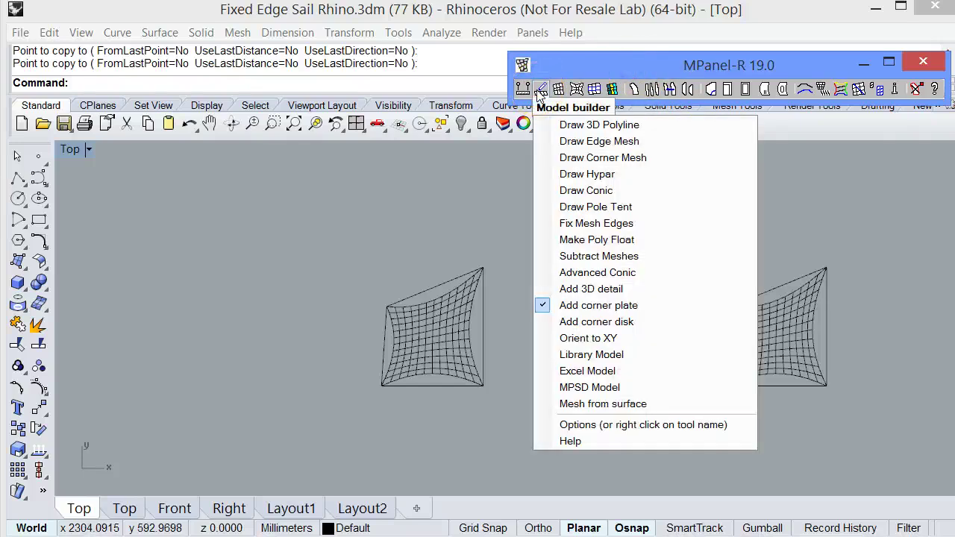
right_click(613, 221)
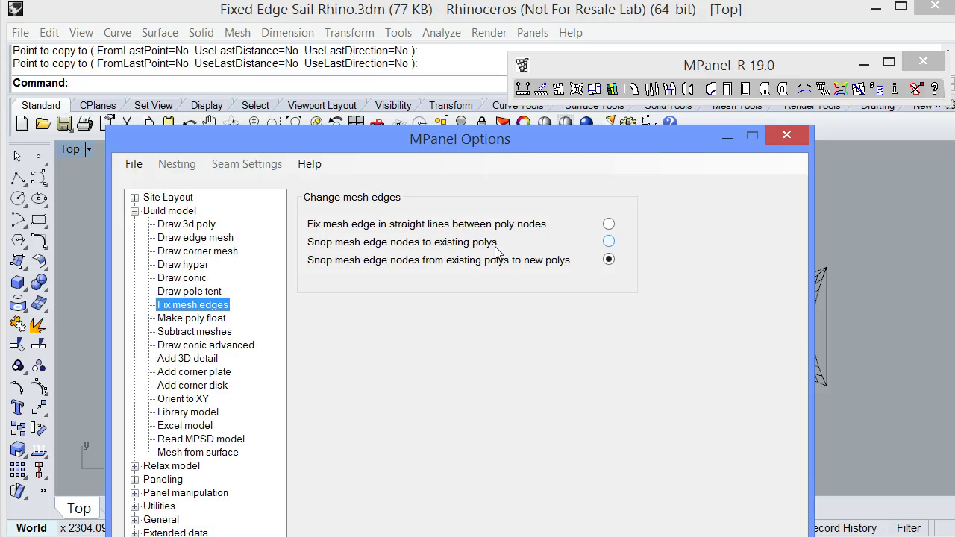
left_click(609, 225)
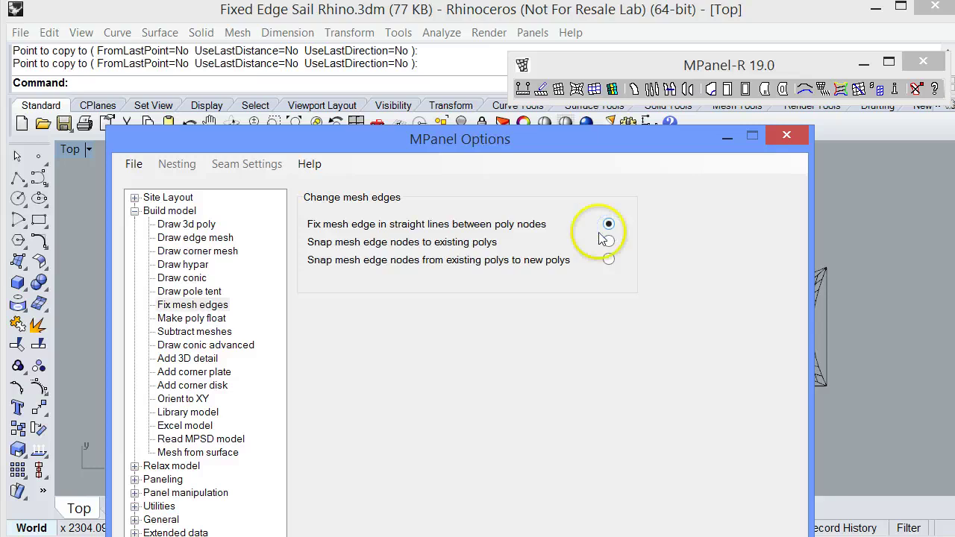
key("Escape")
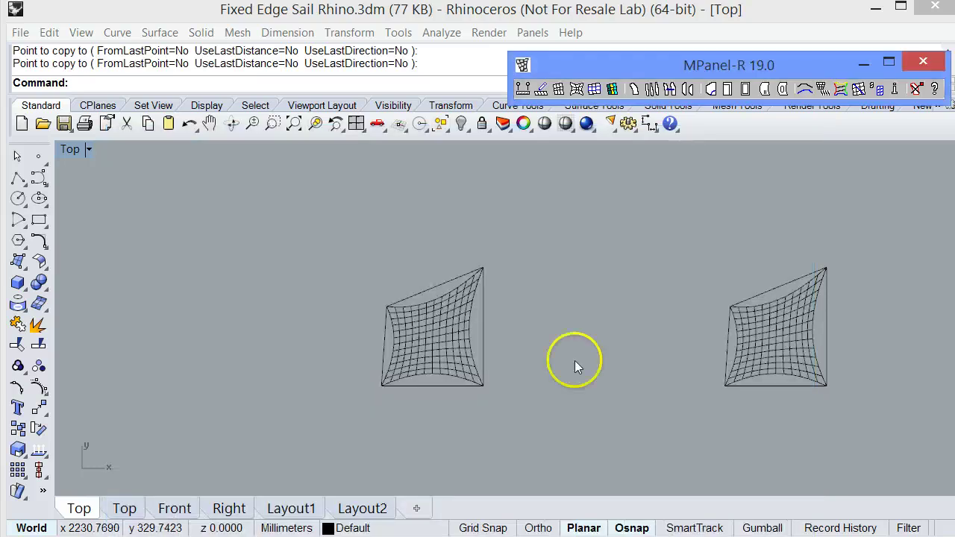
- Delete the left sail's boundary curve and draw a polyline between its two bottom corners
left_click(436, 286)
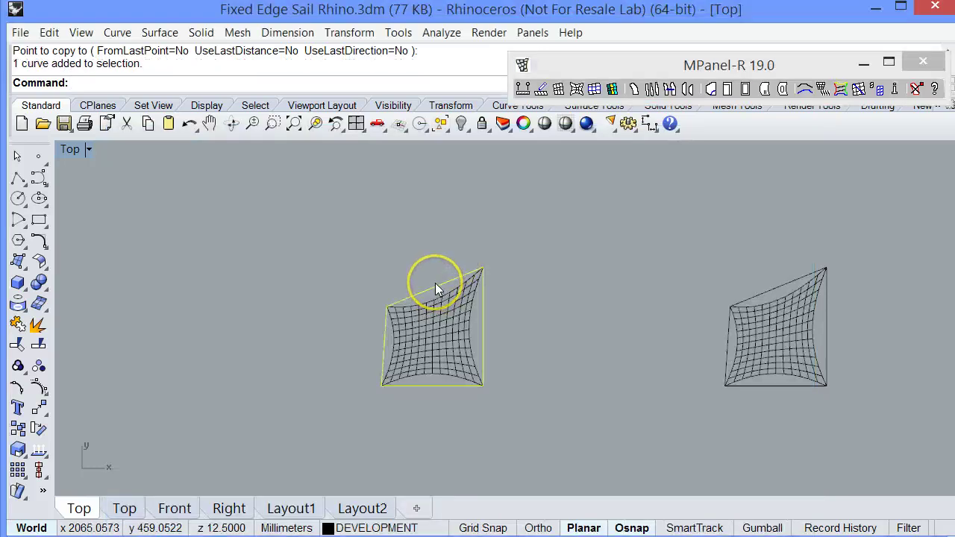
key("Delete")
scroll(403, 388, "up", 5)
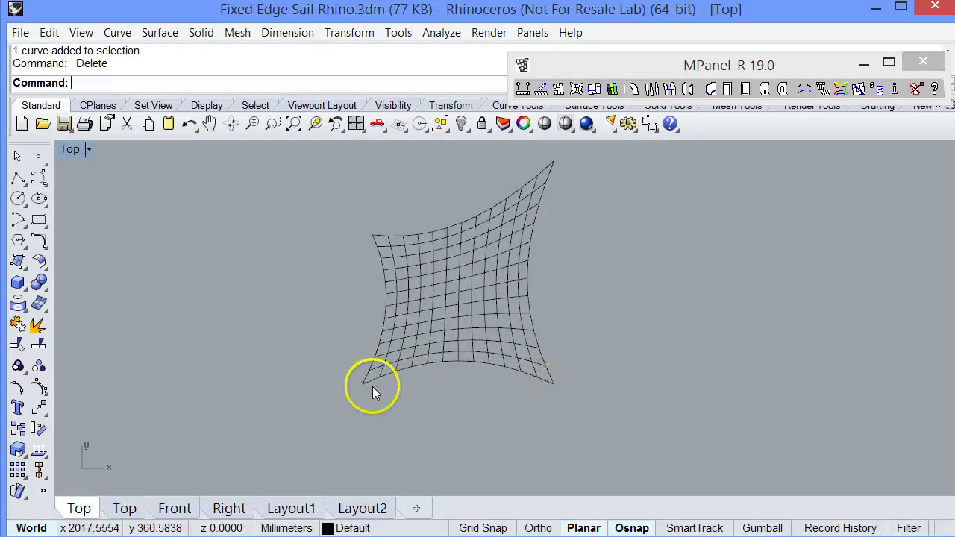
left_click(17, 179)
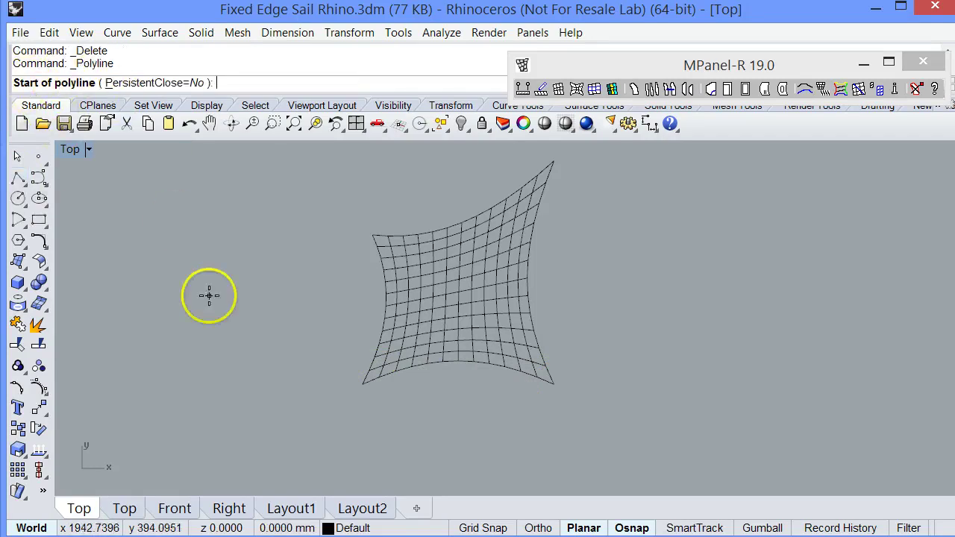
left_click(363, 385)
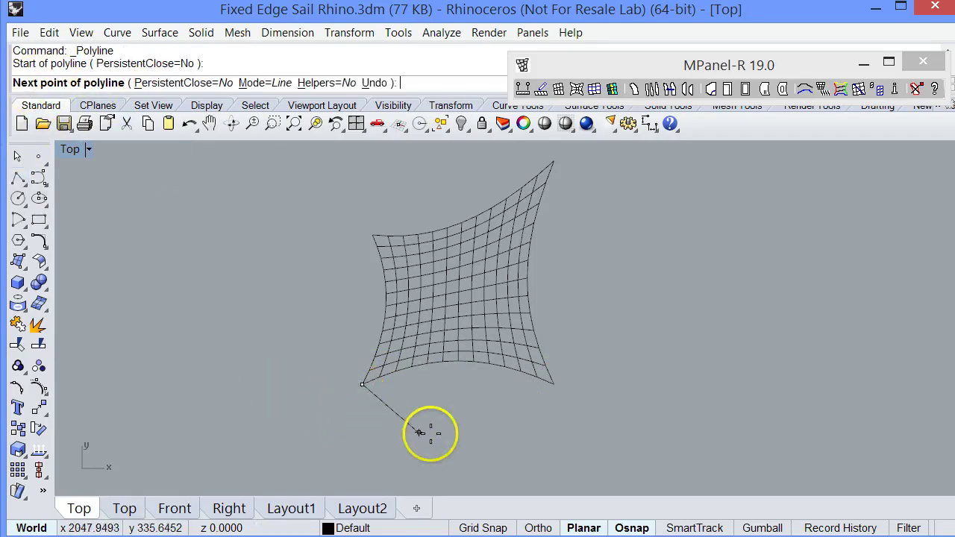
left_click(554, 384)
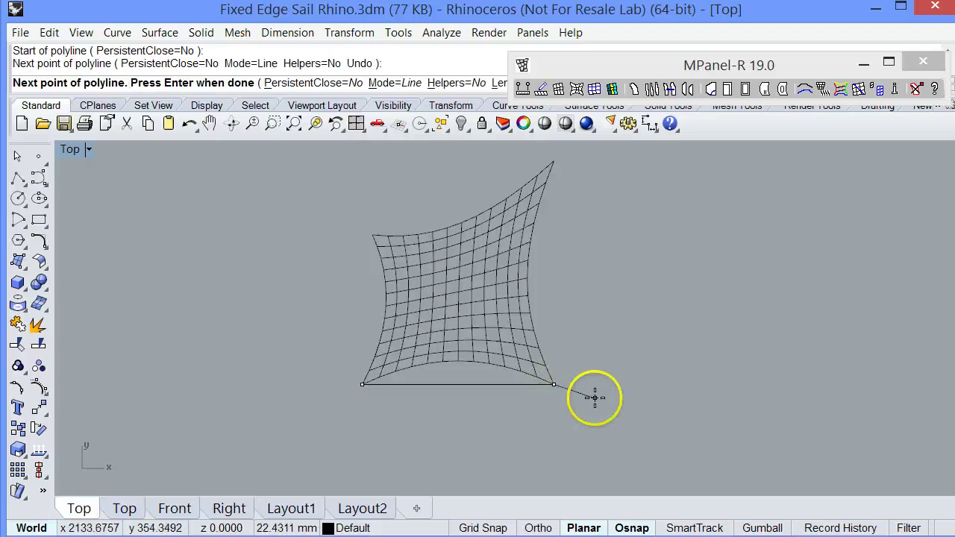
key("Return")
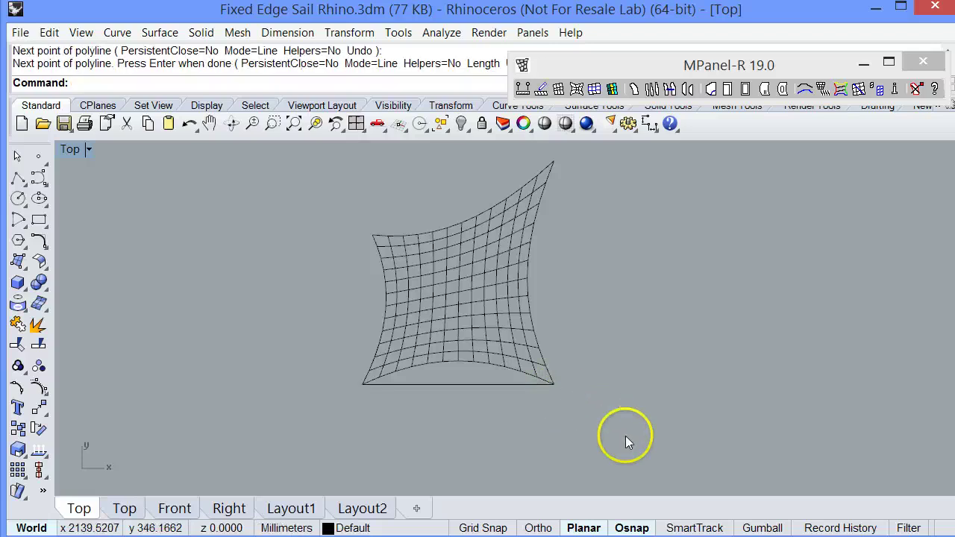
- Run Fix Mesh Edges on the sail mesh and line, then dismiss the 3D polyline warning
left_click_drag(491, 327, 491, 327)
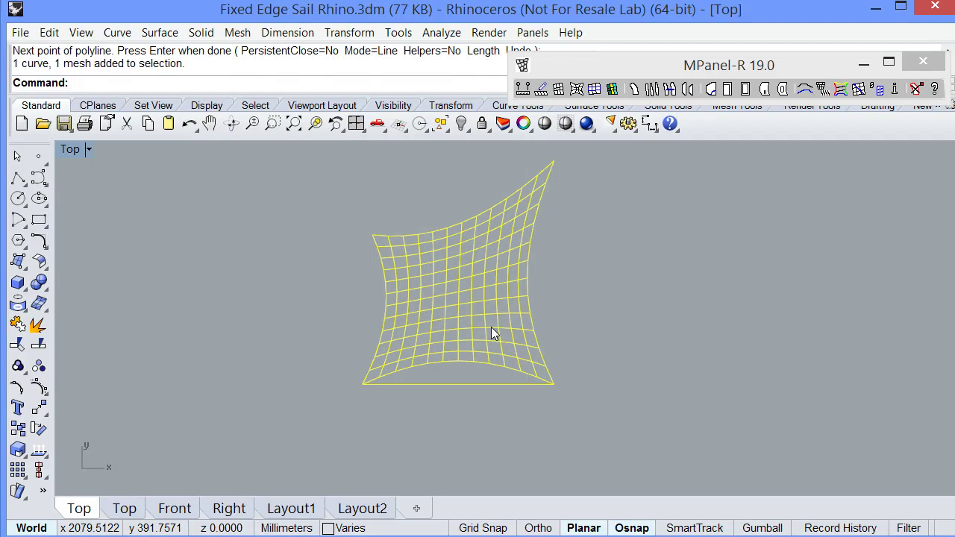
left_click(650, 64)
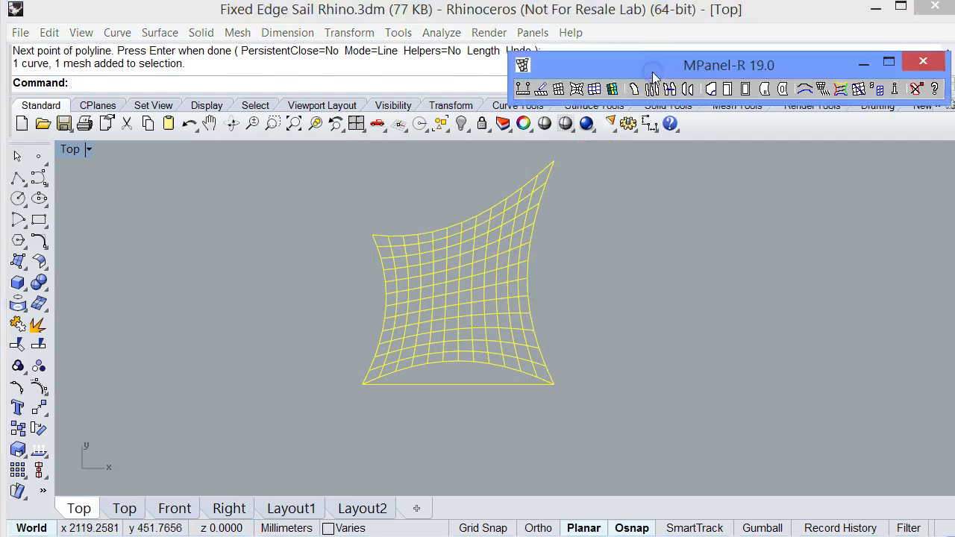
left_click(541, 90)
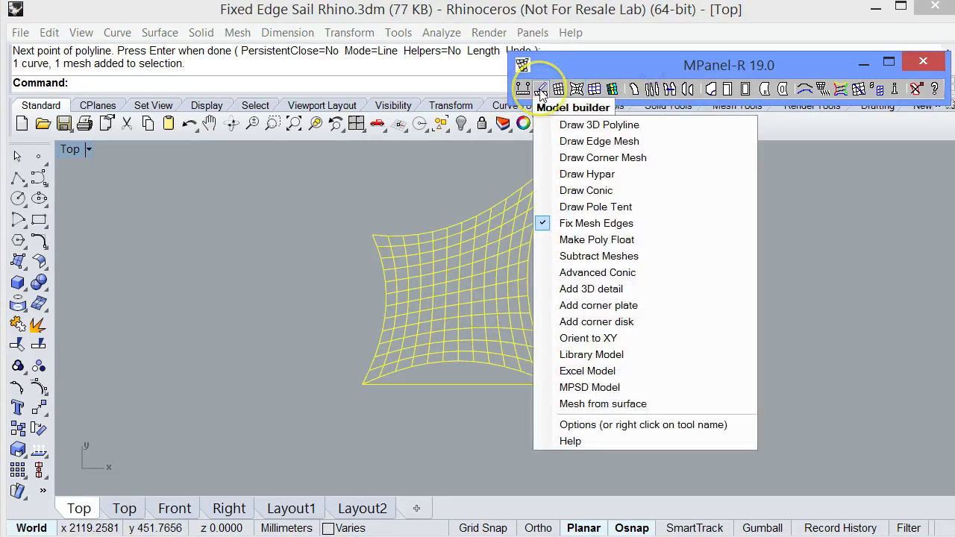
left_click(617, 223)
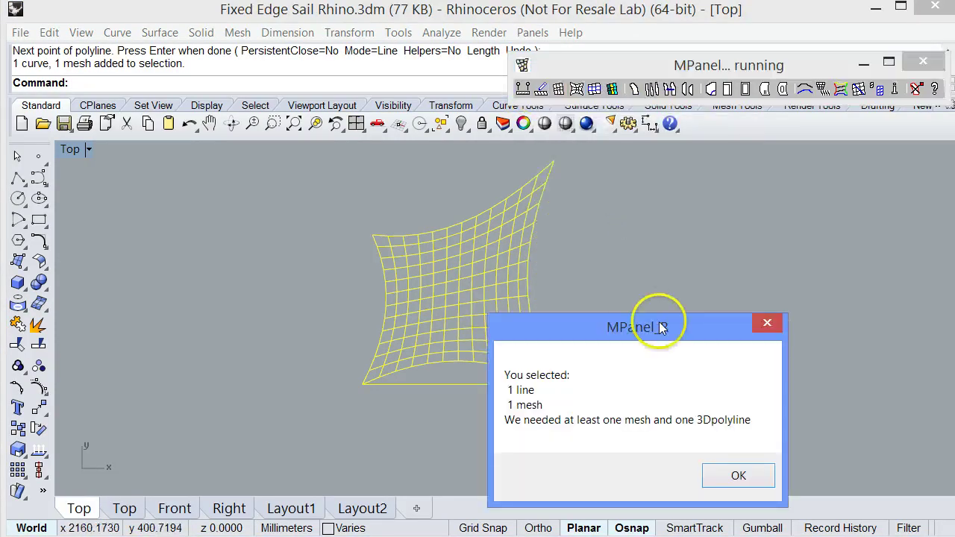
left_click_drag(659, 324, 587, 194)
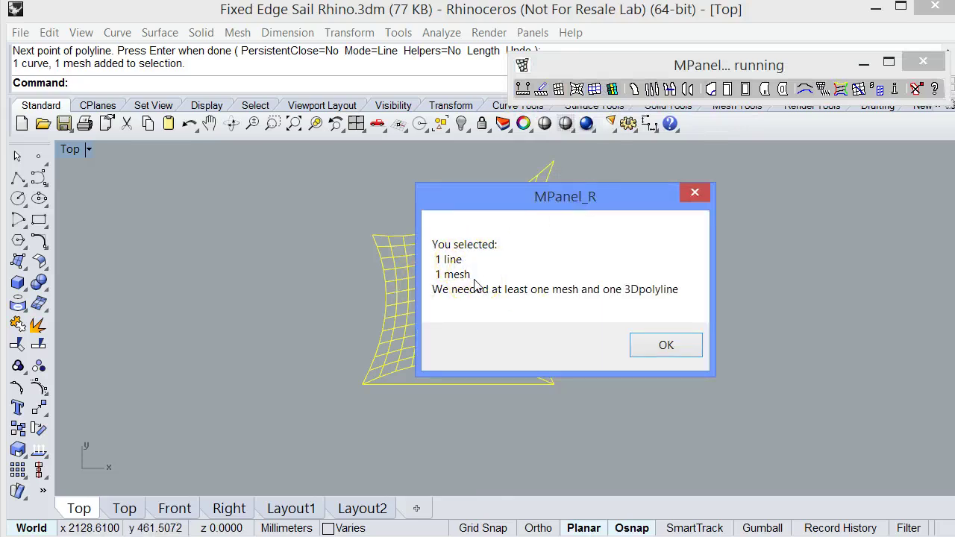
left_click(667, 345)
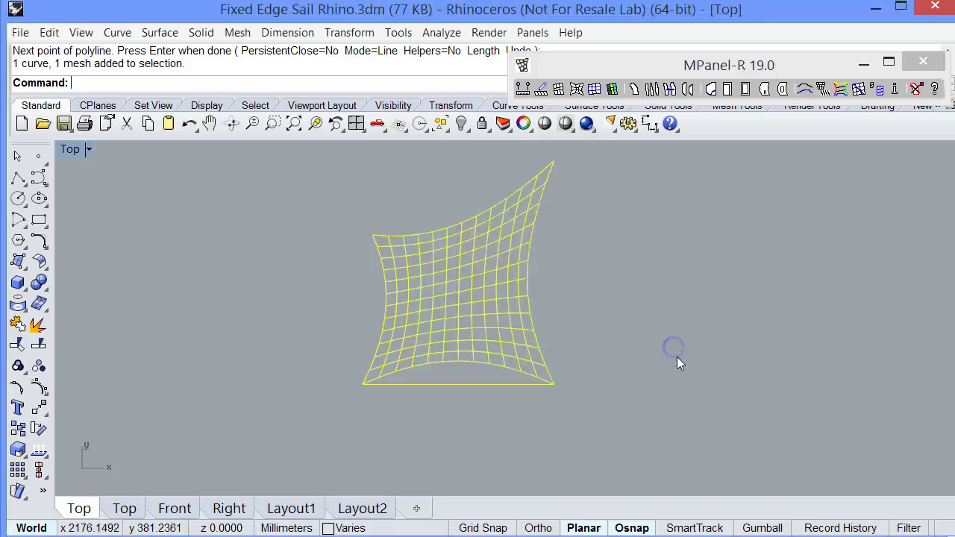
- Check the straight bottom line's control points, then delete the line
left_click(459, 384)
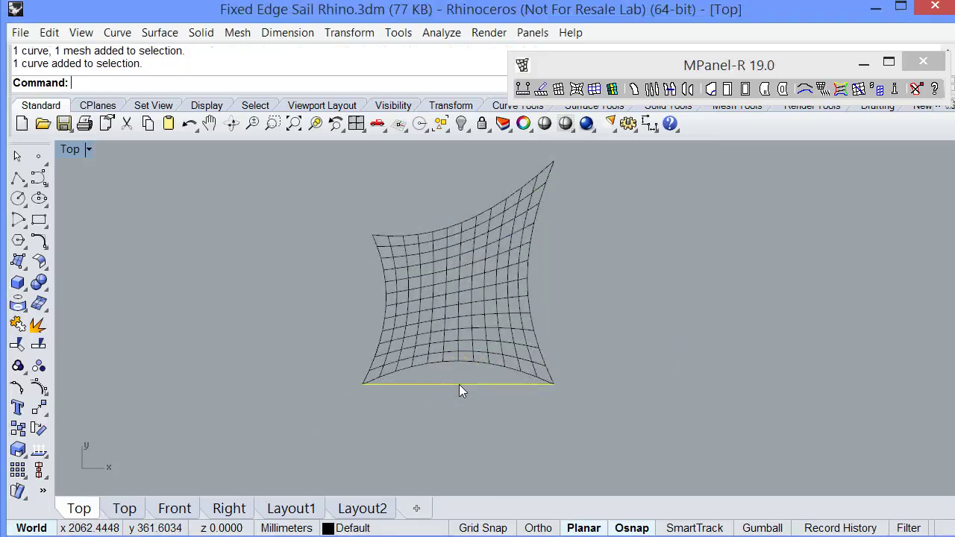
left_click(38, 388)
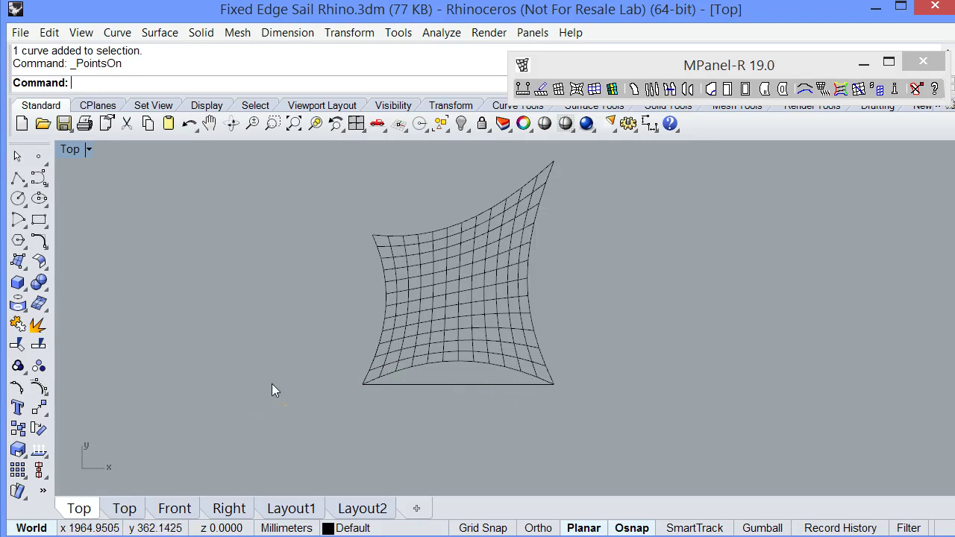
left_click(432, 385)
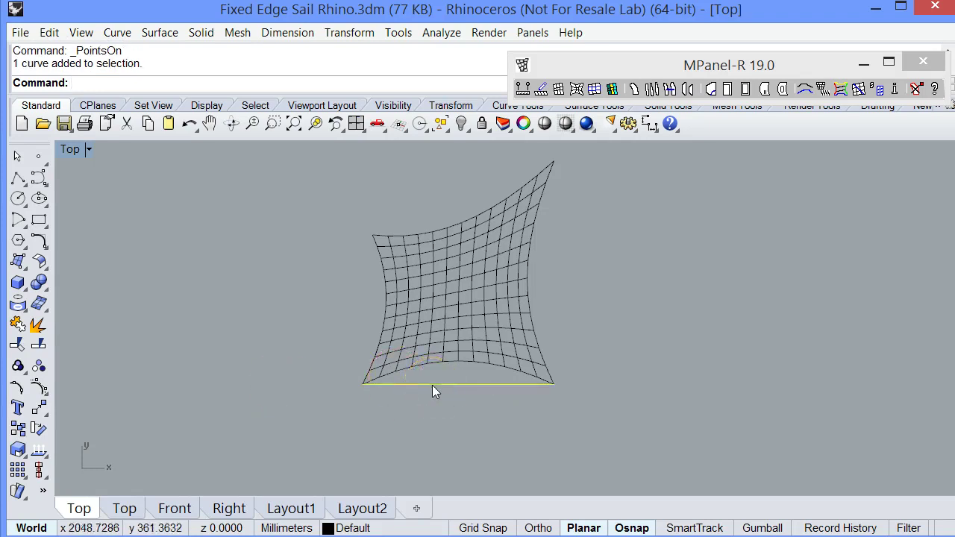
key("Delete")
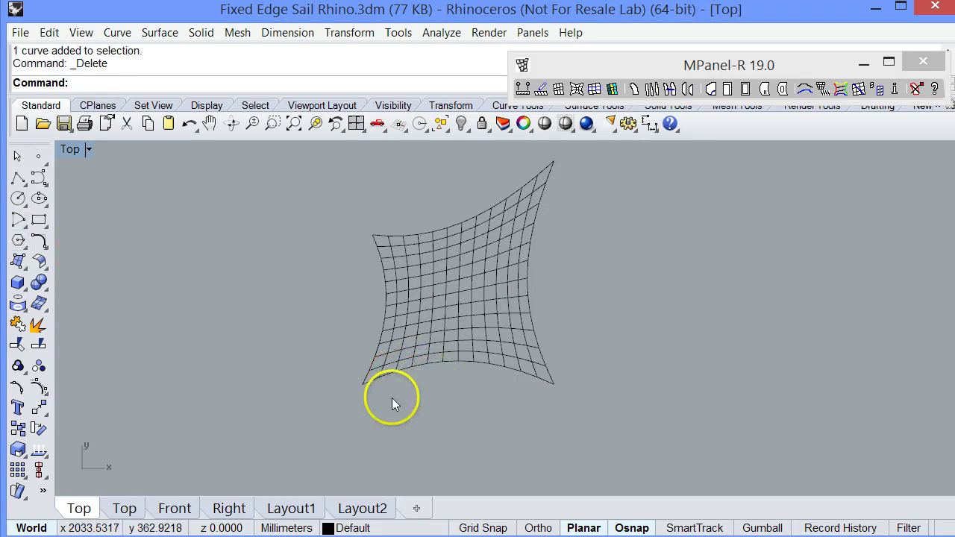
- Draw a four-point polyline through the sail's bottom corners, extending below each side
left_click(19, 181)
left_click(318, 422)
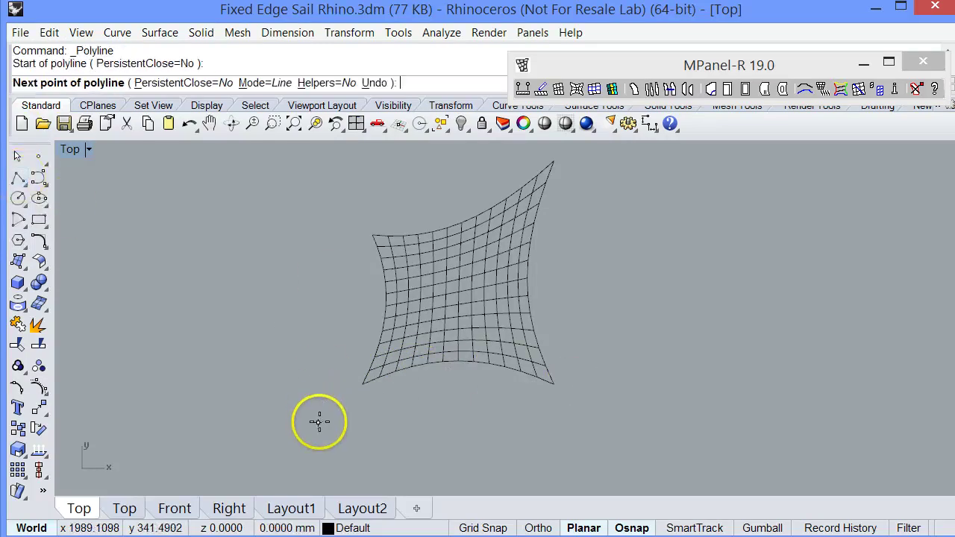
left_click(362, 385)
left_click(556, 385)
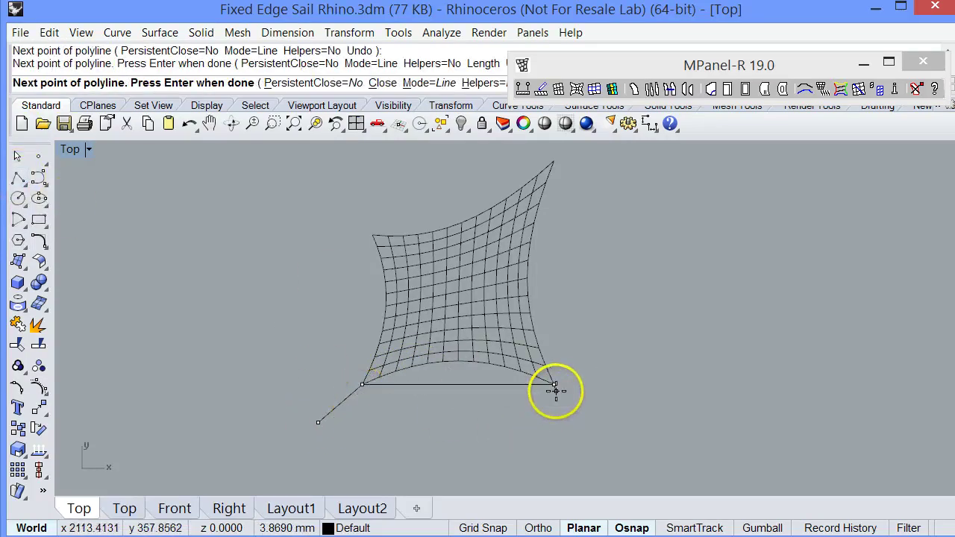
left_click(608, 422)
key("Return")
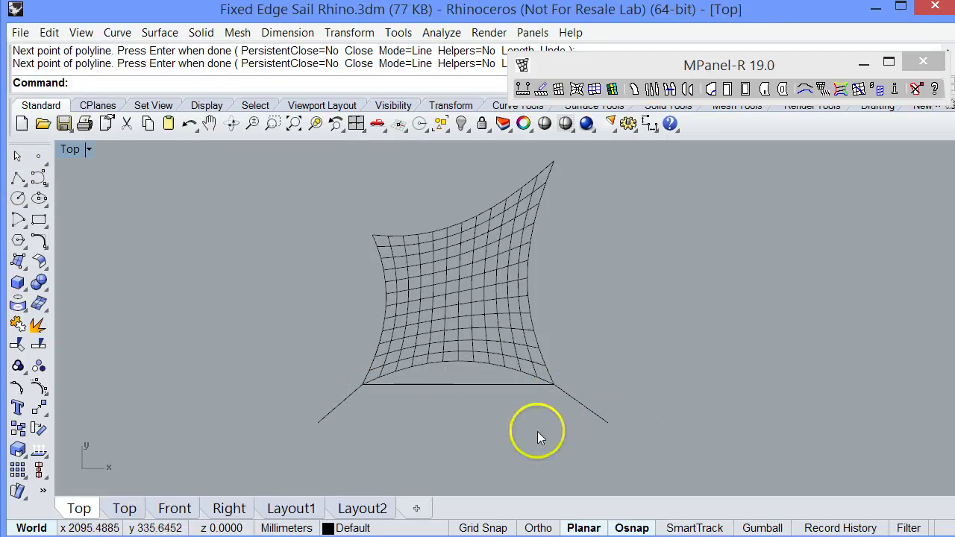
- Fix the sail mesh's edges to the new four-point polyline
left_click(453, 344)
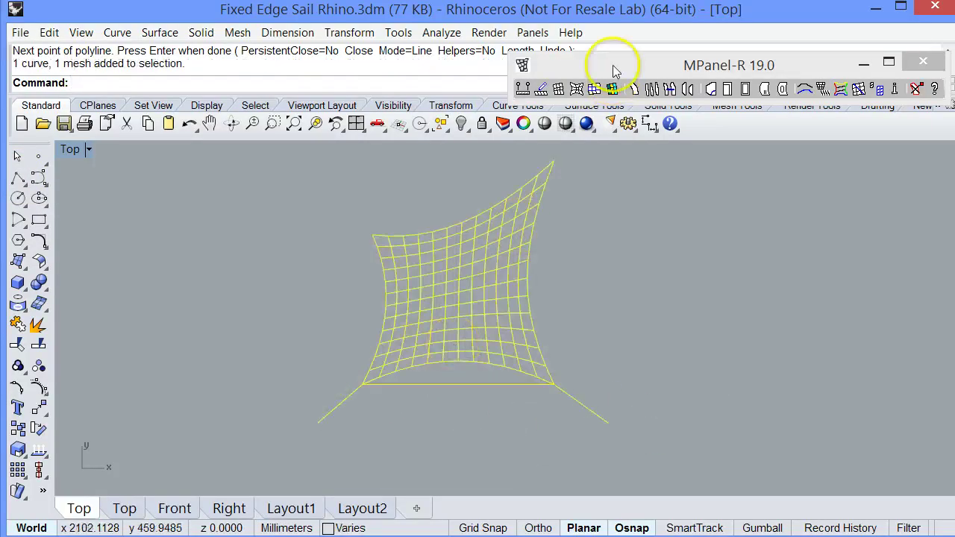
left_click(541, 90)
left_click(541, 89)
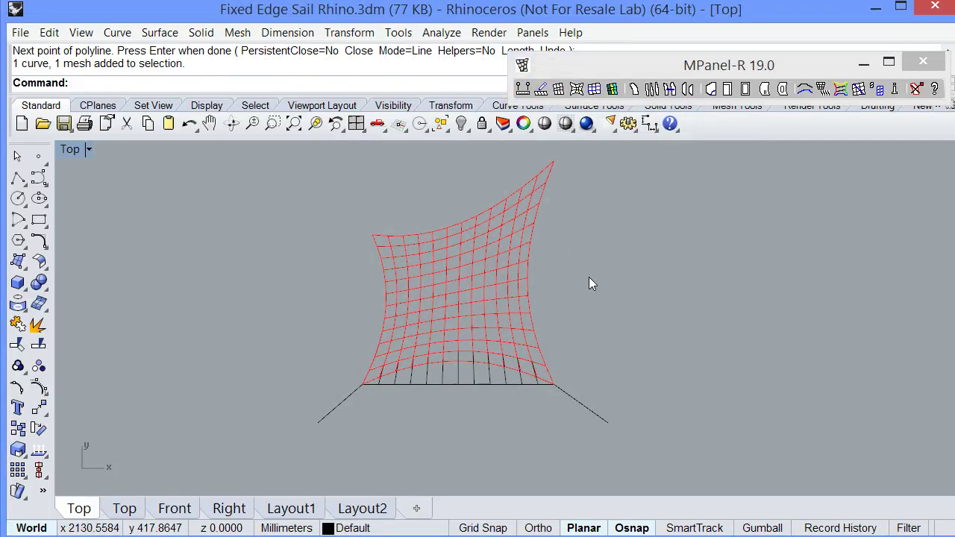
- Delete the middle sail's boundary curve
scroll(193, 287, "down", 6)
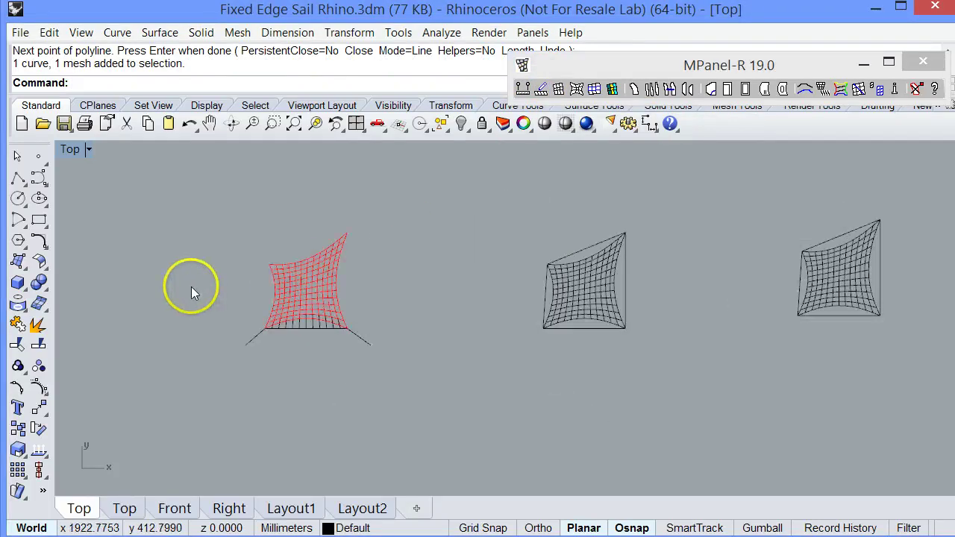
scroll(713, 265, "up", 3)
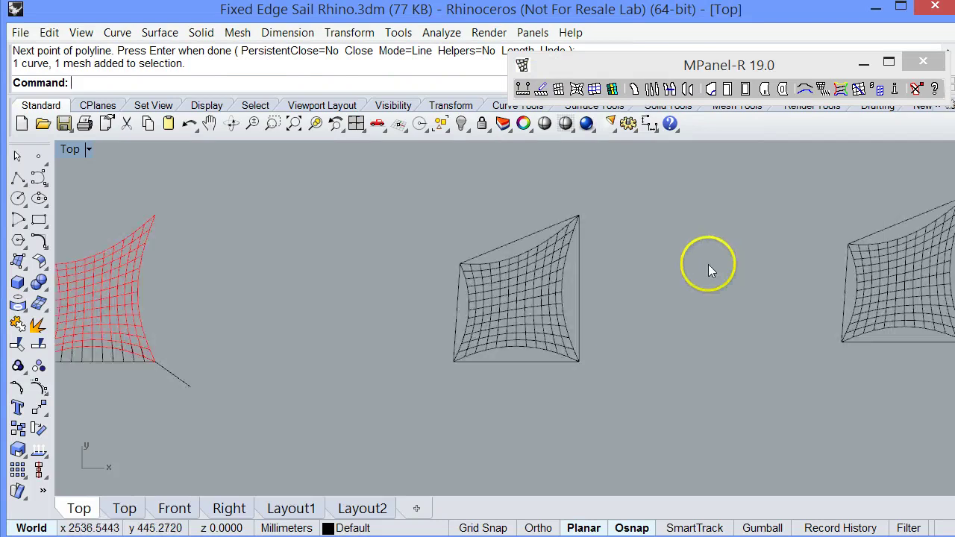
left_click(530, 235)
key("Delete")
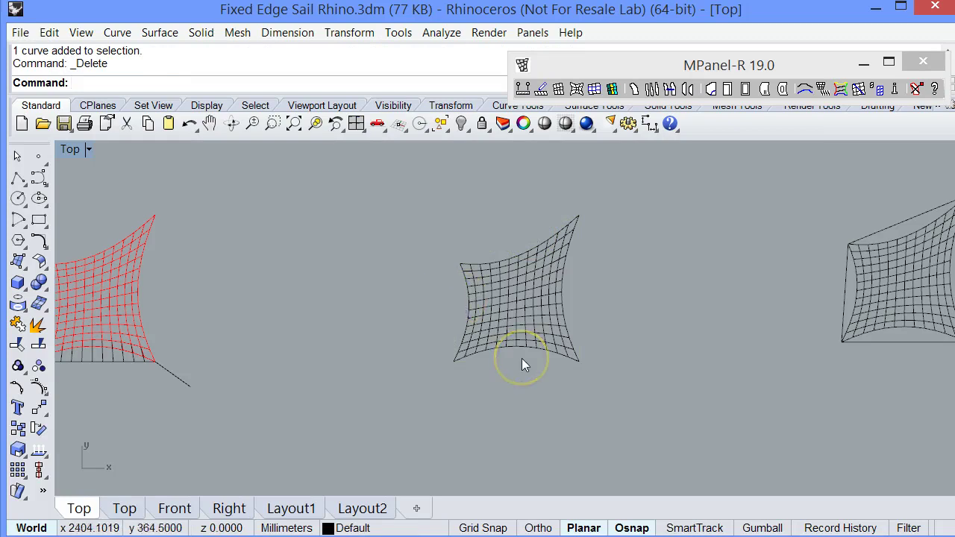
- Draw a three-point polyline from the mesh's top-left to bottom-left to bottom-right corner
left_click(18, 178)
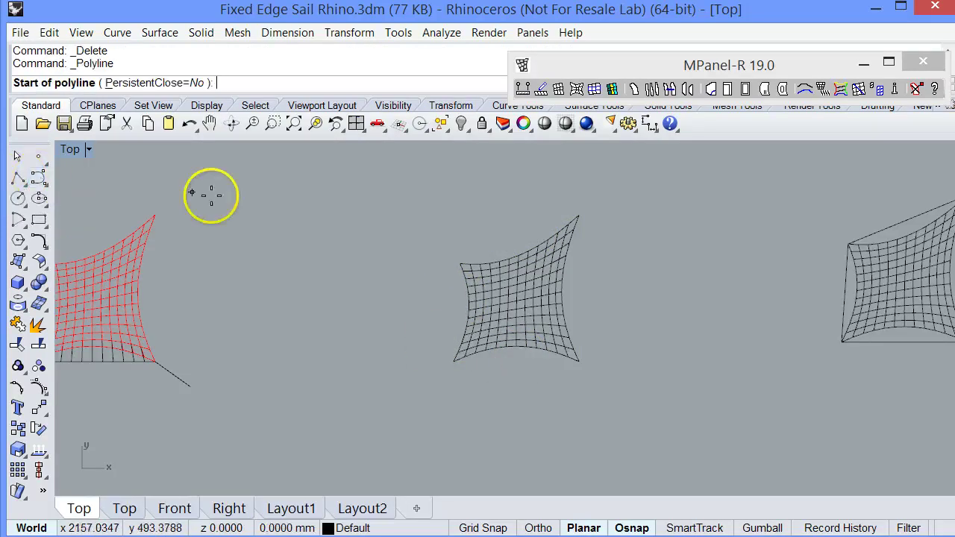
left_click(460, 264)
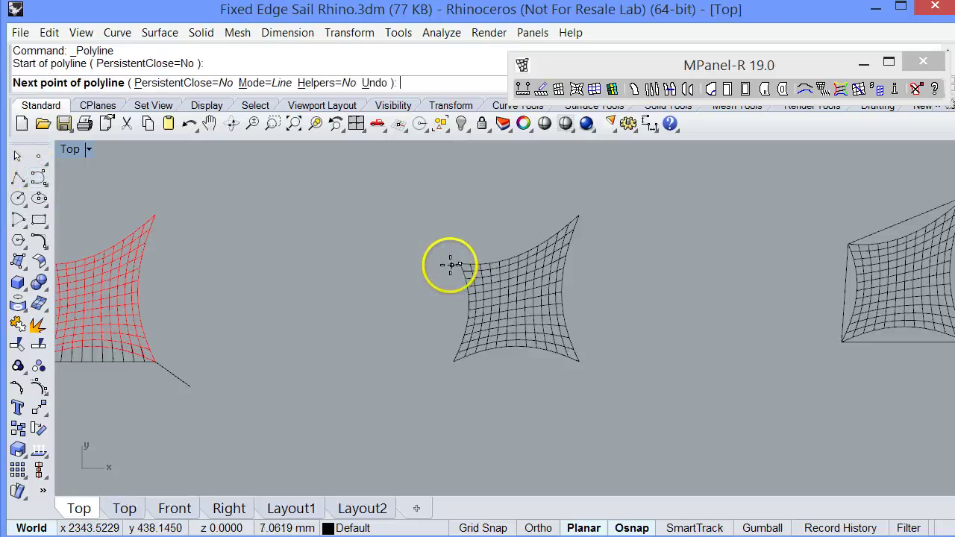
left_click(453, 363)
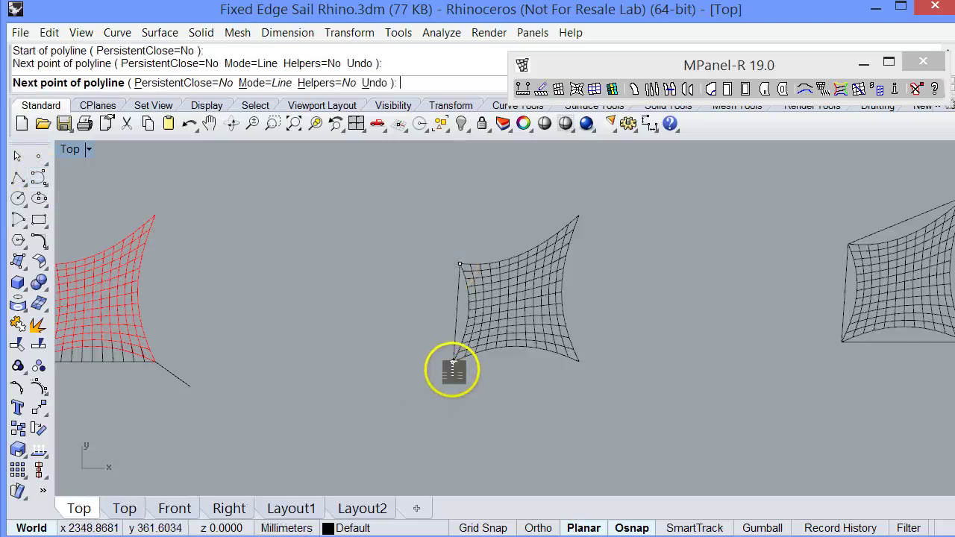
left_click(579, 362)
key("Return")
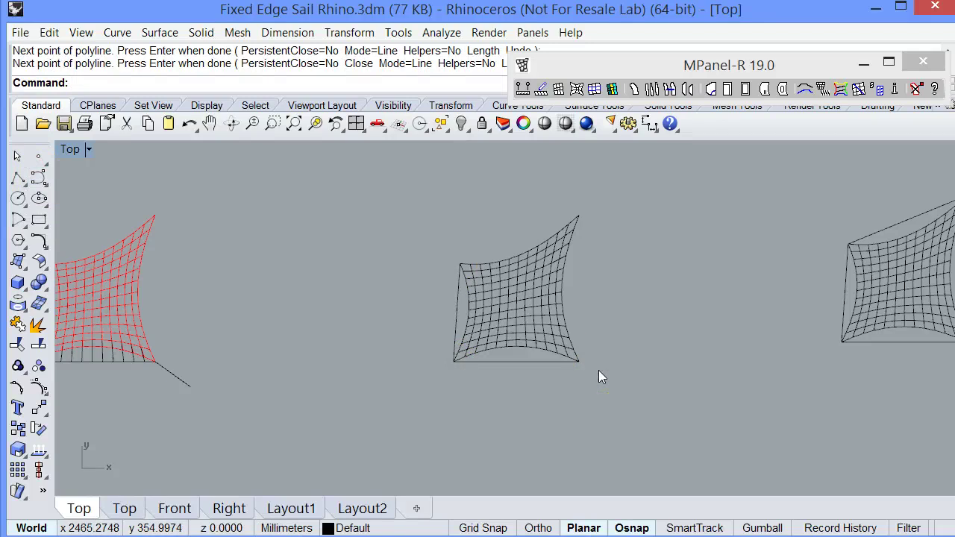
- Window-select the middle mesh with its polyline and run Fix Mesh Edges
left_click(460, 277)
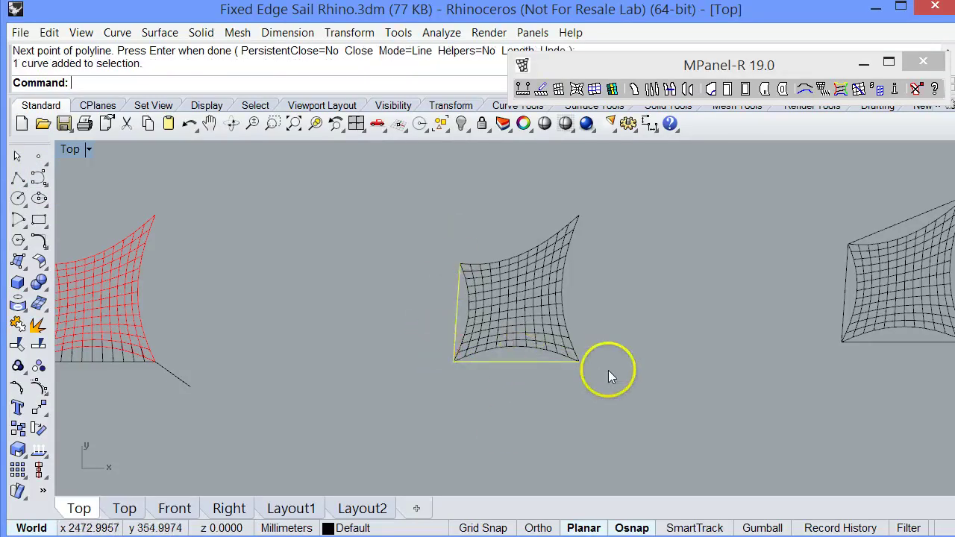
left_click(507, 422)
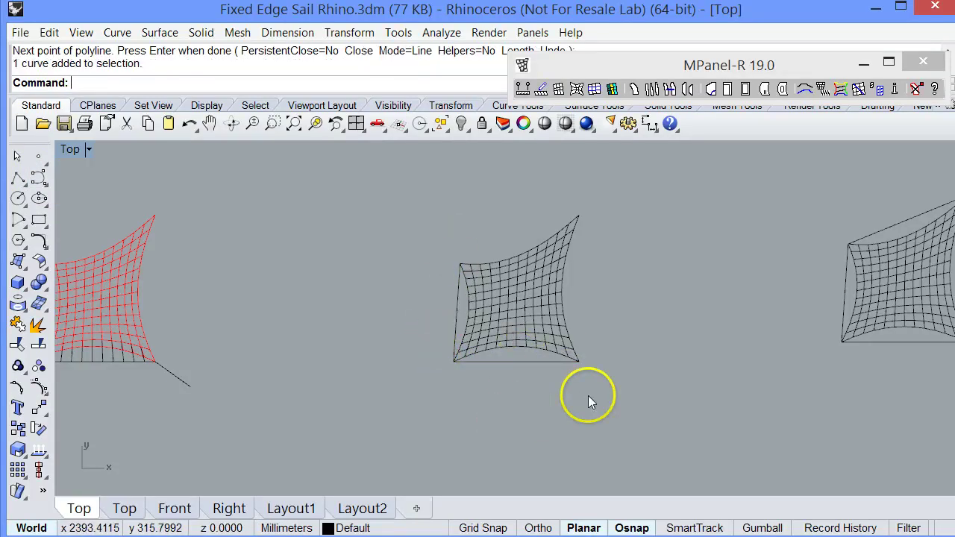
left_click_drag(597, 388, 541, 319)
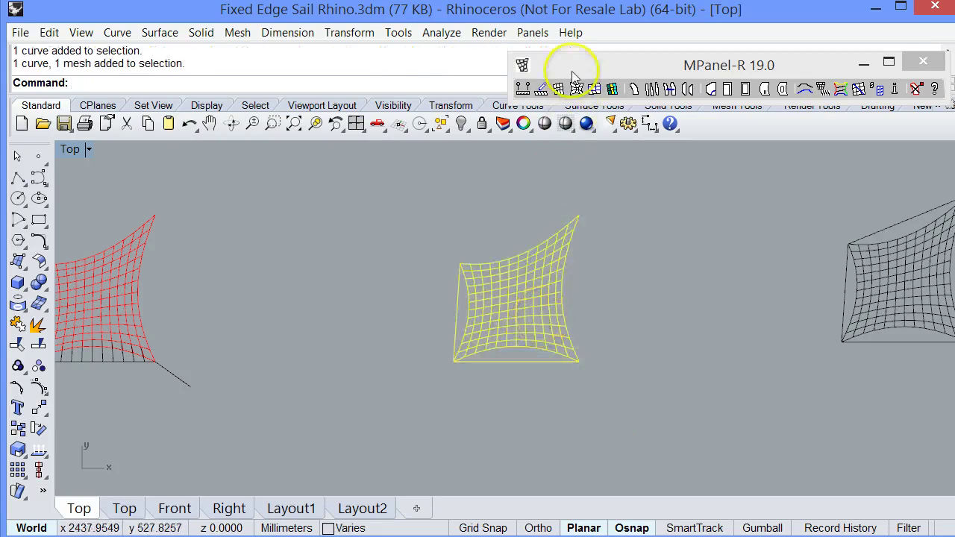
left_click(541, 88)
left_click(543, 91)
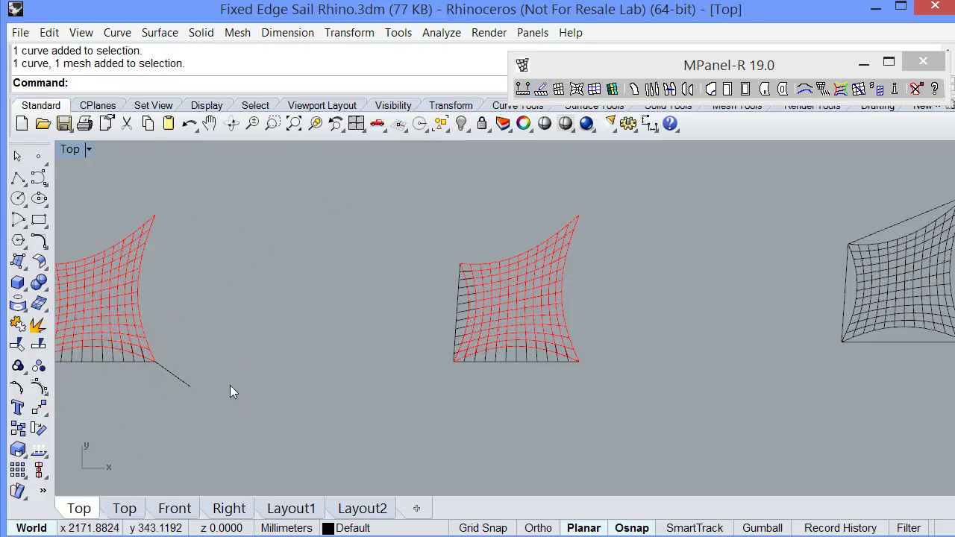
- Delete the sail's boundary curve
scroll(251, 258, "down", 4)
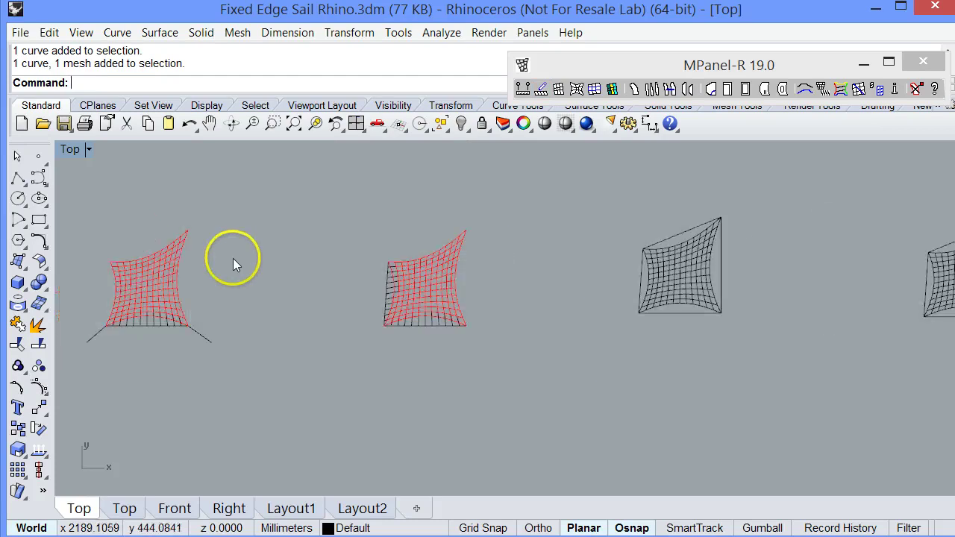
scroll(522, 252, "up", 2)
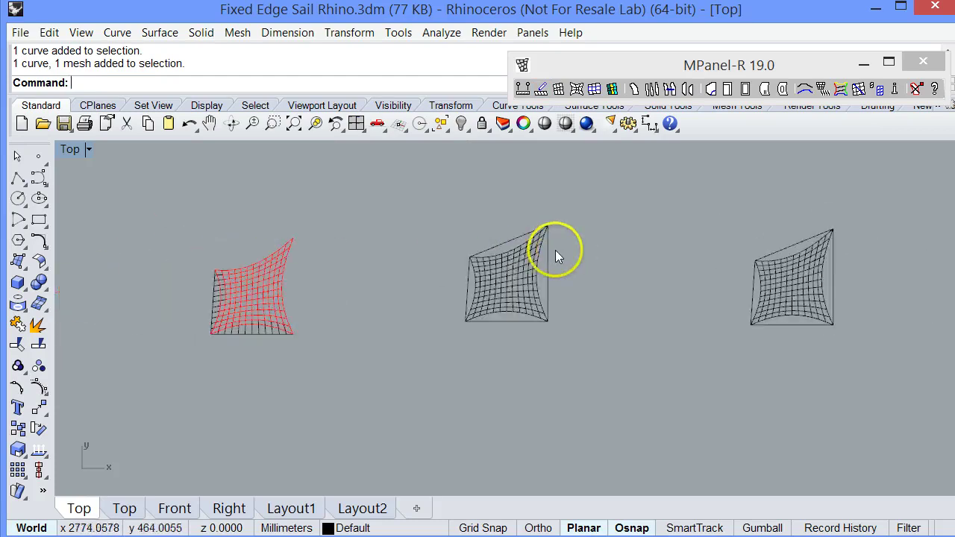
scroll(496, 239, "up", 2)
left_click(509, 249)
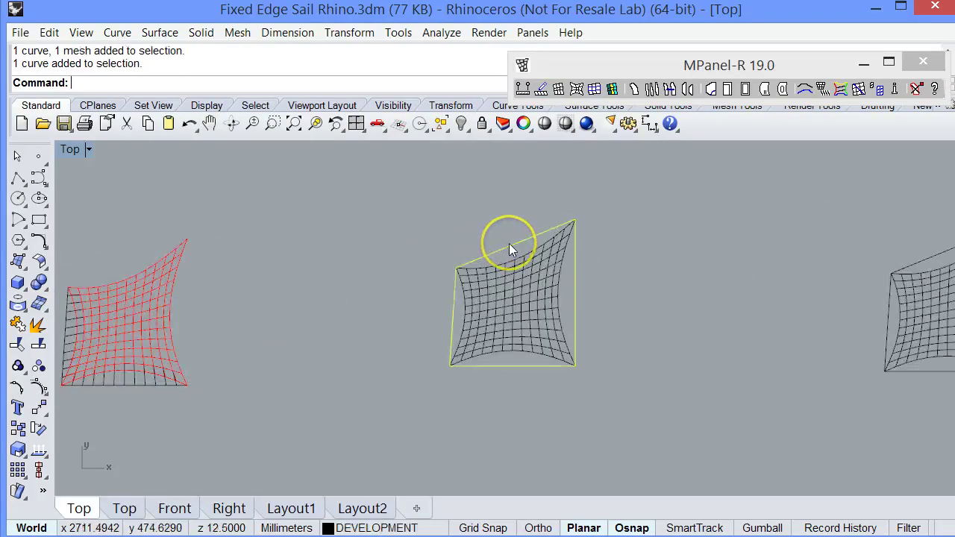
key("Delete")
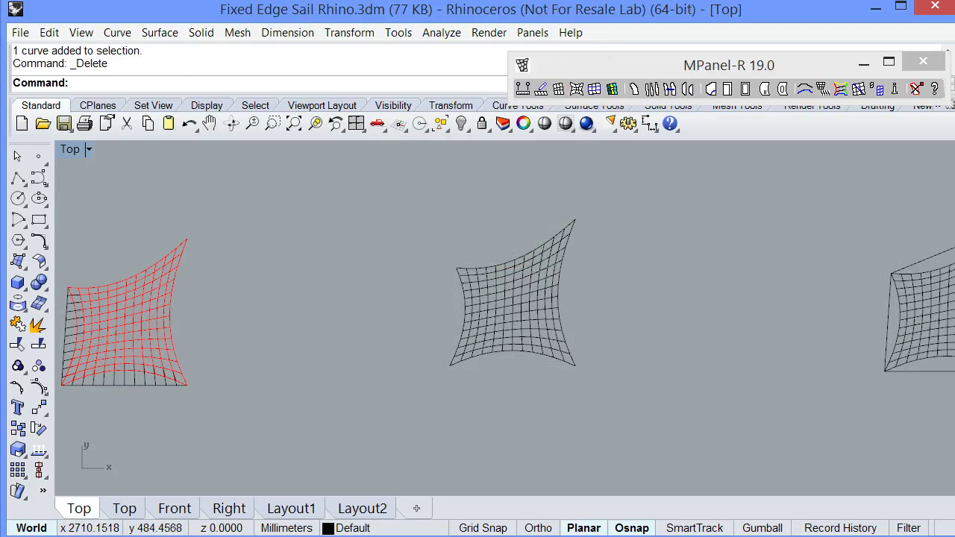
- Switch Fix Mesh Edges to 'Snap mesh edge nodes to existing polys'
left_click(541, 89)
right_click(609, 222)
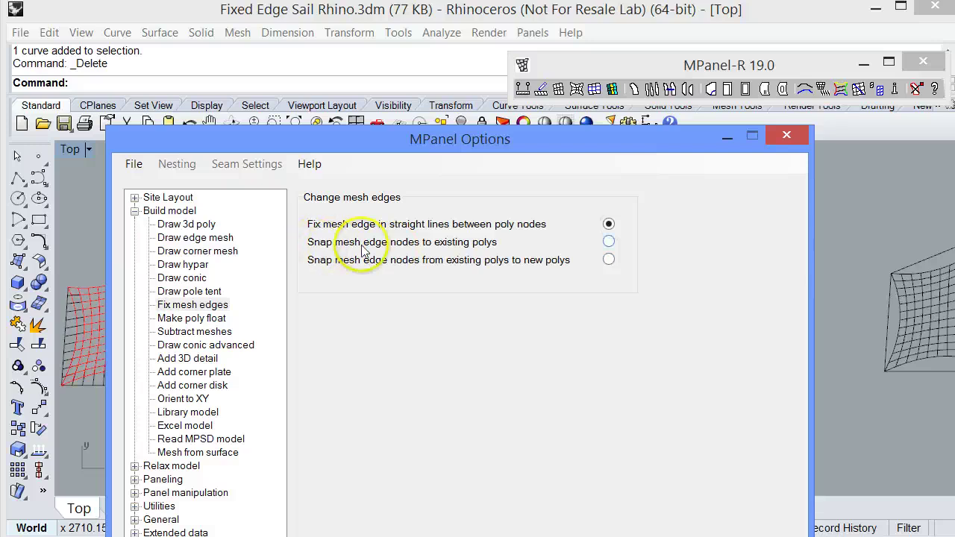
left_click(609, 241)
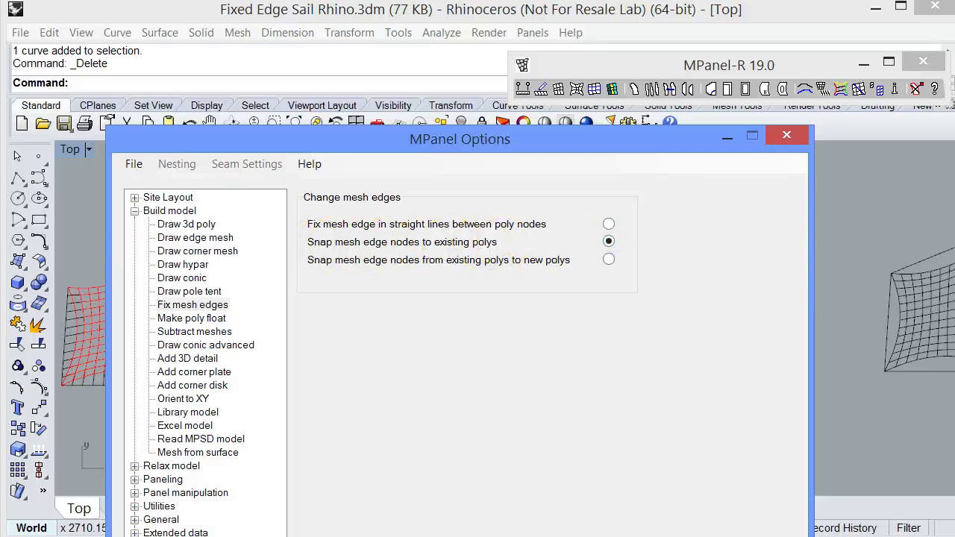
key("Return")
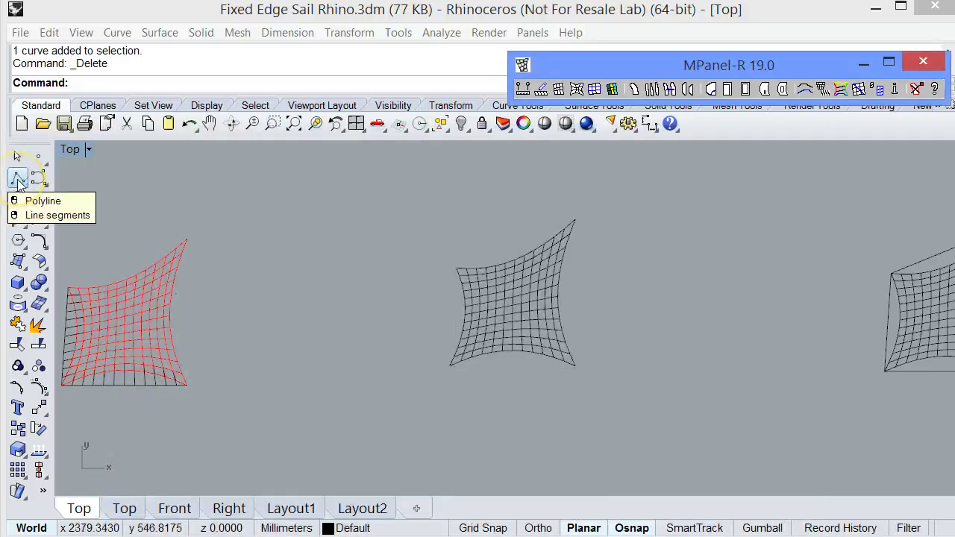
- Draw a two-point polyline along the middle sail's bottom edge
left_click(18, 179)
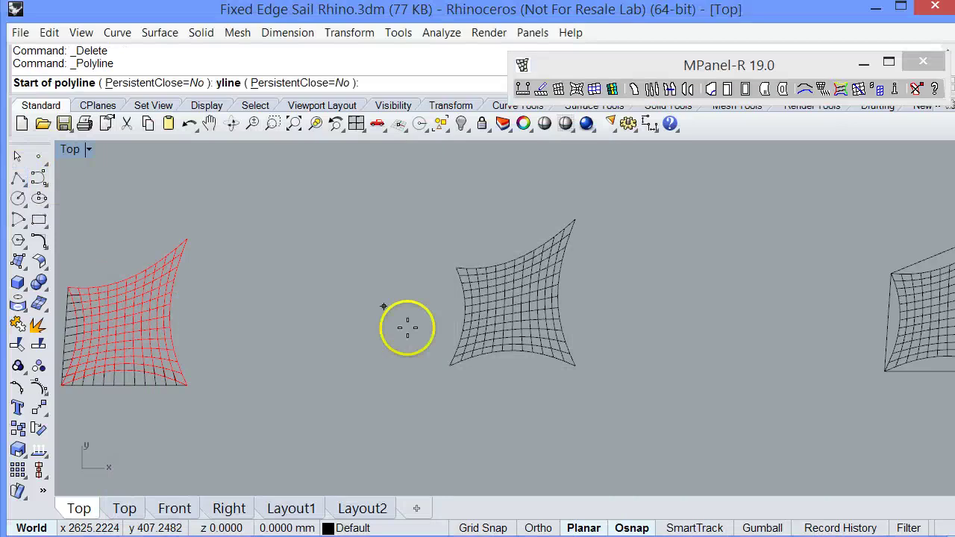
left_click(450, 365)
left_click(574, 368)
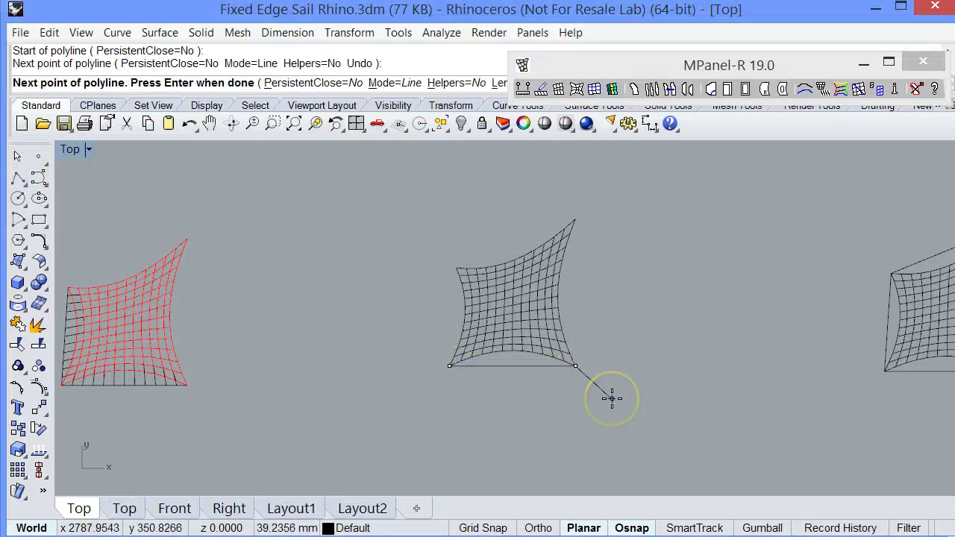
key("Return")
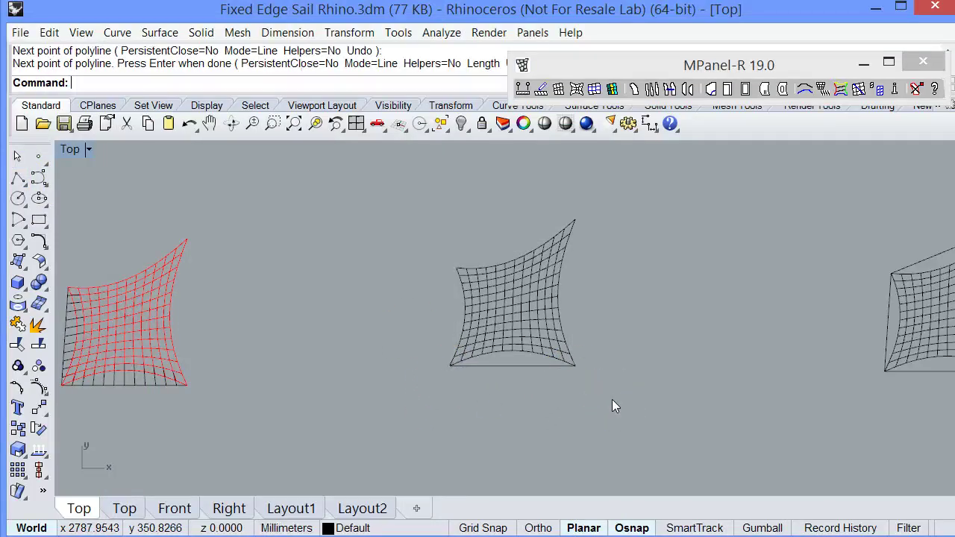
- Convert the bottom line to a 3D poly with Num Points 13 and display its points
left_click(499, 367)
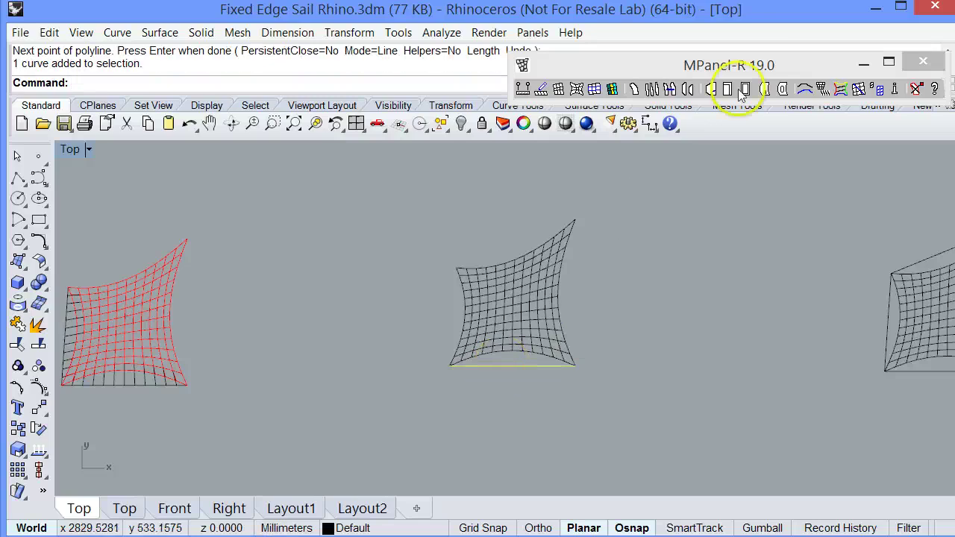
left_click(793, 65)
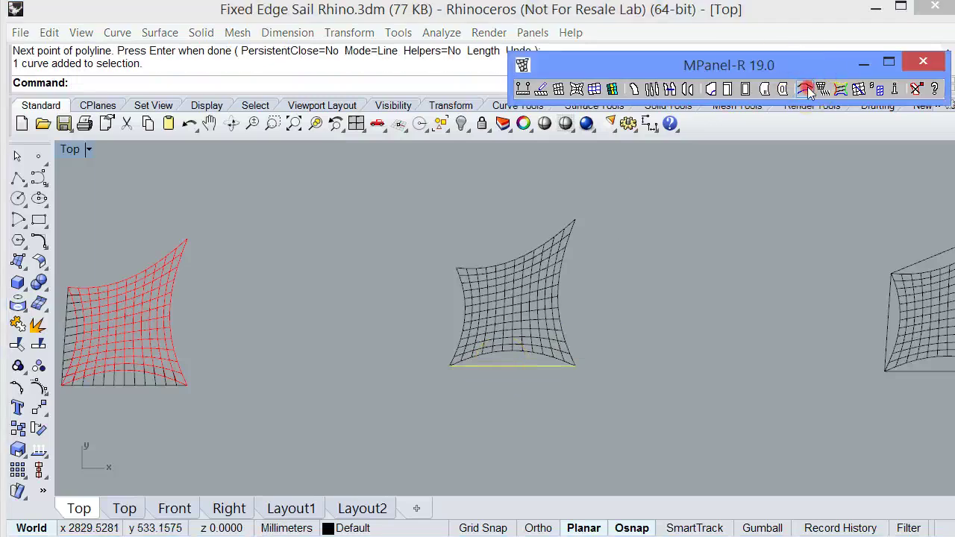
left_click(805, 89)
left_click_drag(394, 404, 377, 397)
type("13")
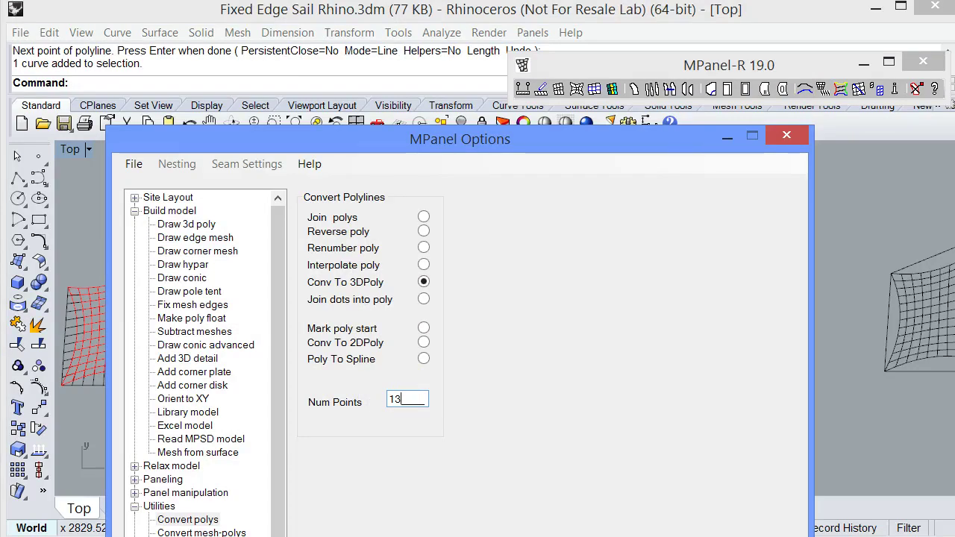
key("Return")
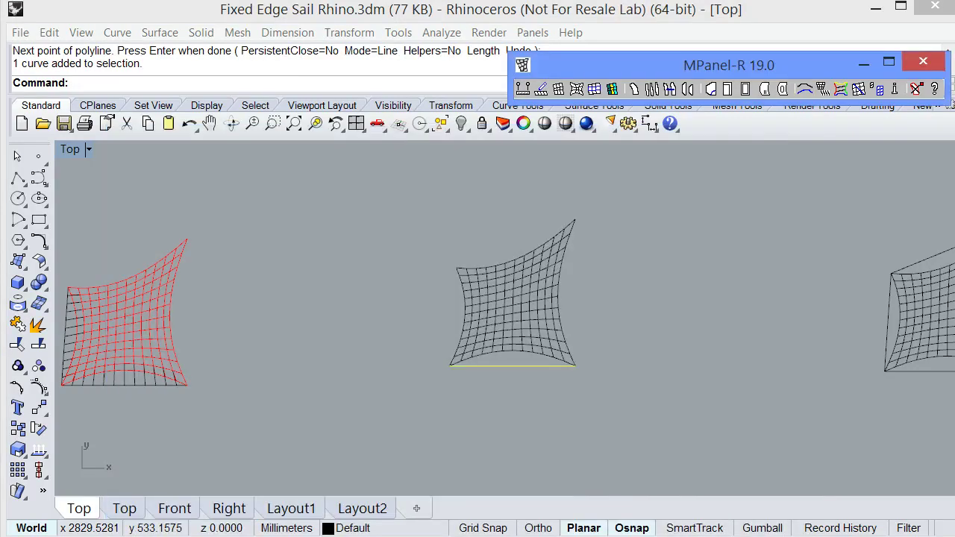
left_click(804, 89)
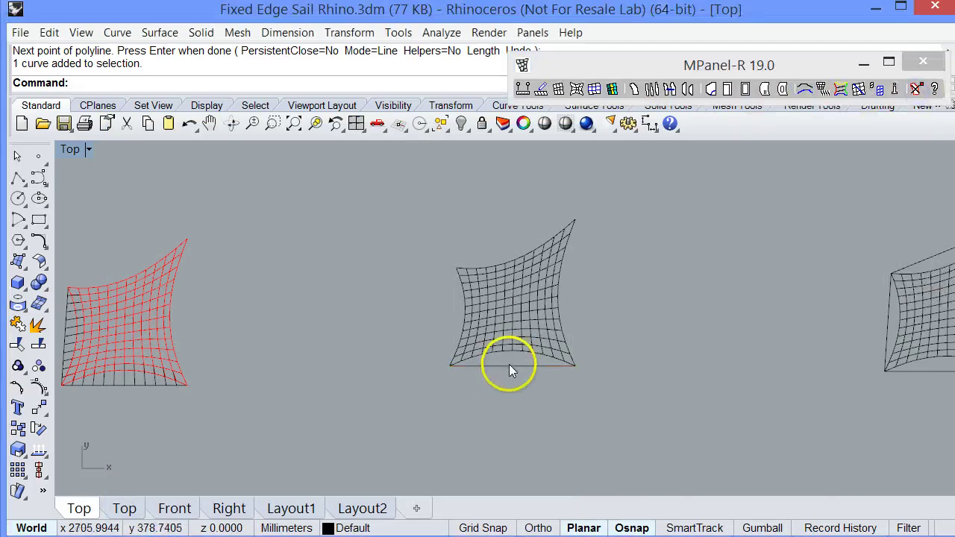
key("Return")
left_click(39, 387)
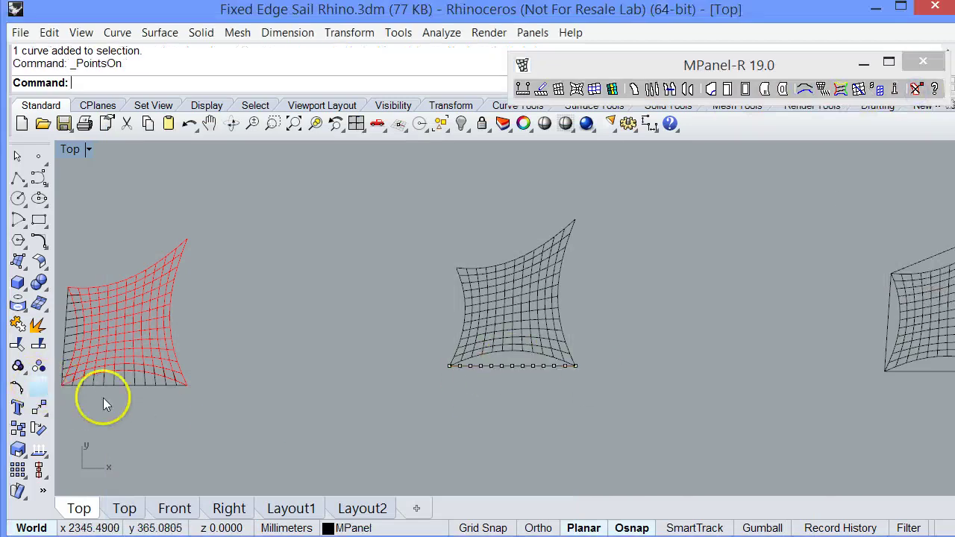
scroll(547, 380, "up", 5)
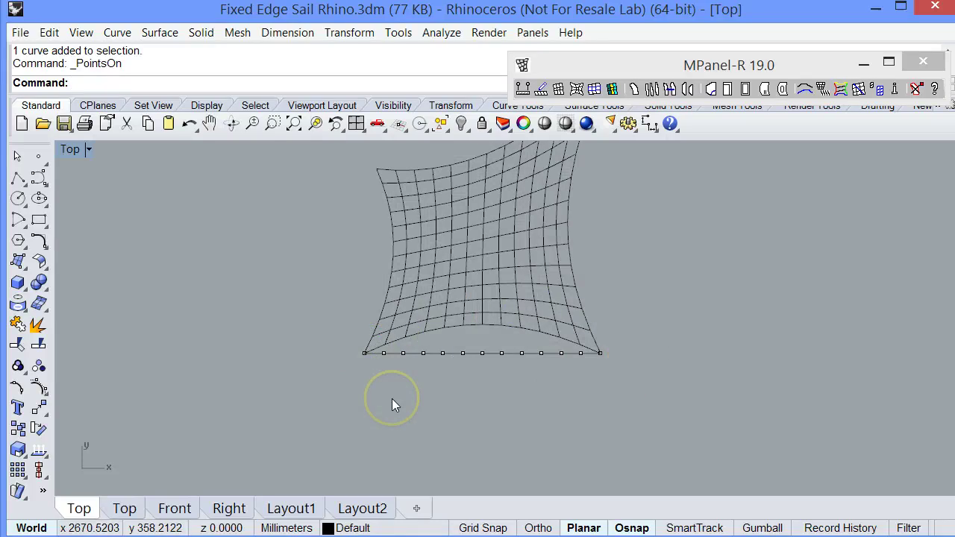
- Run Fix Mesh Edges on the sail mesh and 13-point poly, then zoom out to all sails
left_click_drag(466, 394, 432, 312)
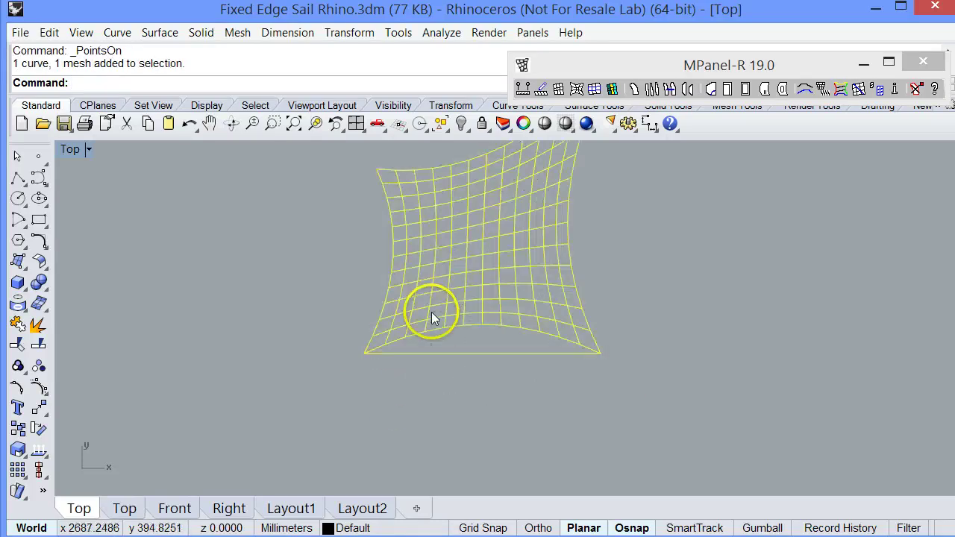
left_click(602, 64)
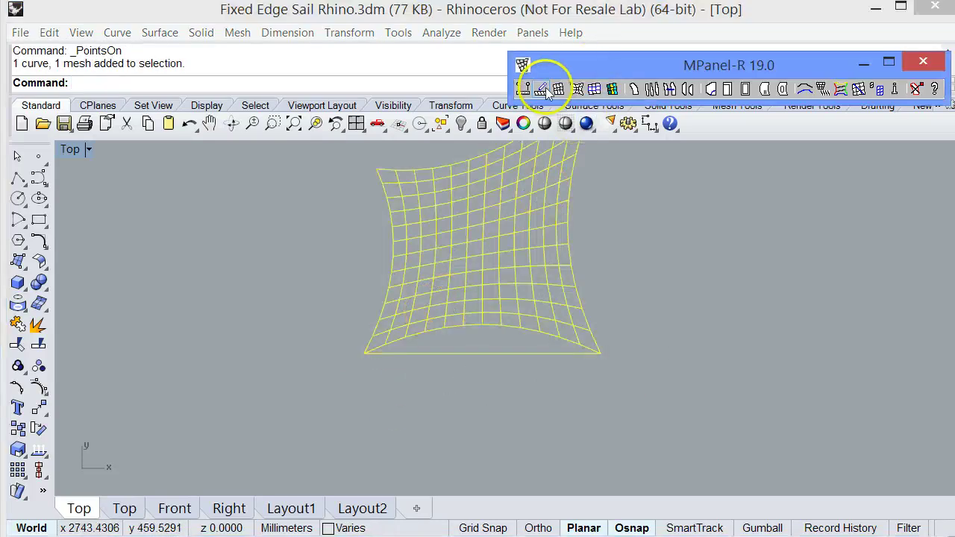
left_click(544, 89)
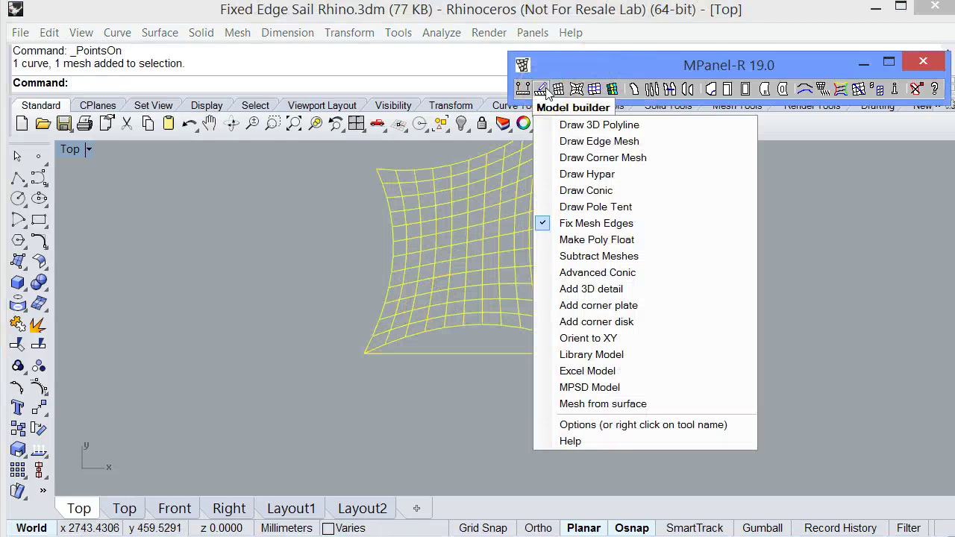
left_click(547, 91)
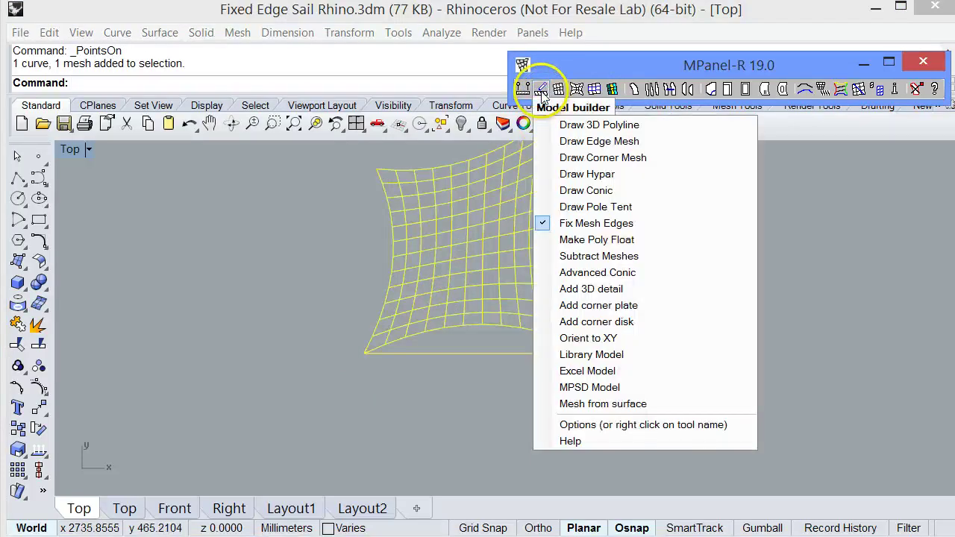
left_click(549, 224)
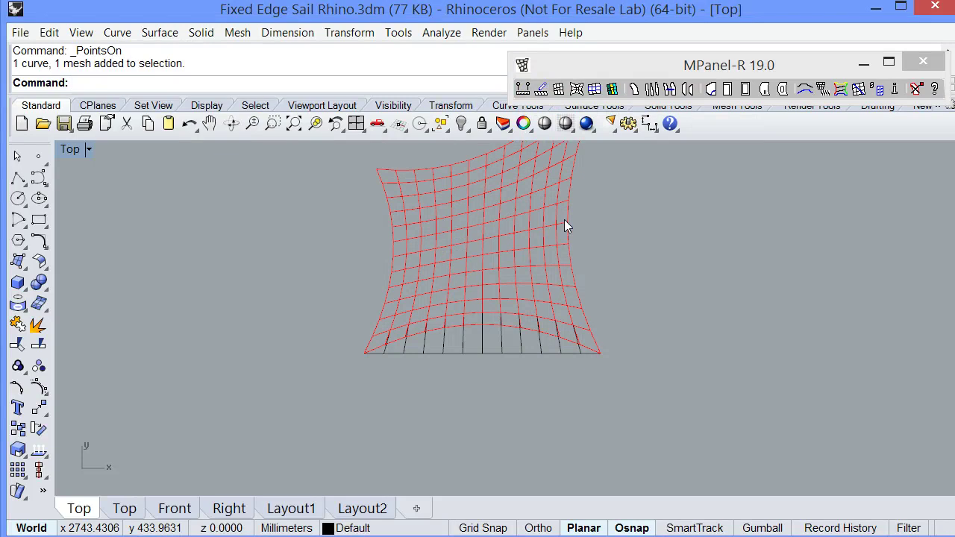
left_click(295, 308)
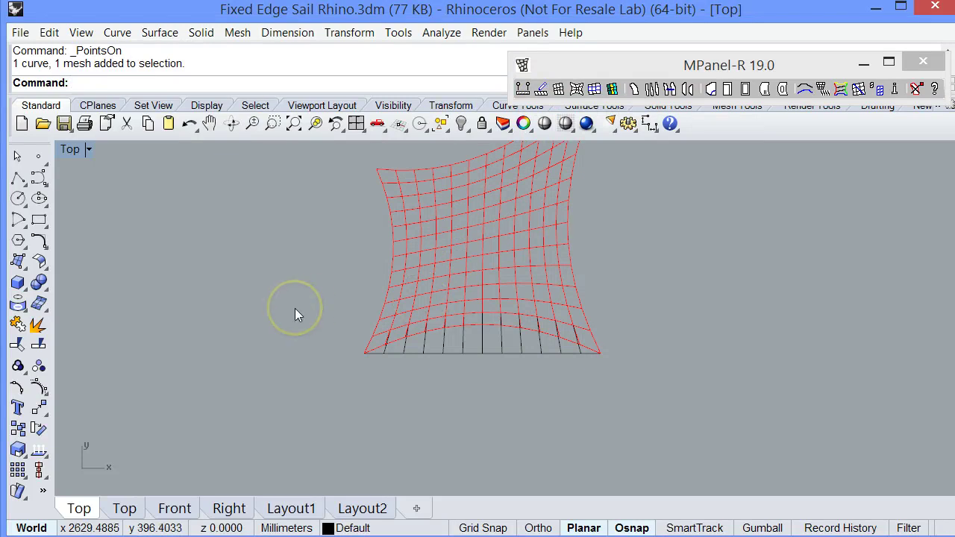
left_click(236, 293)
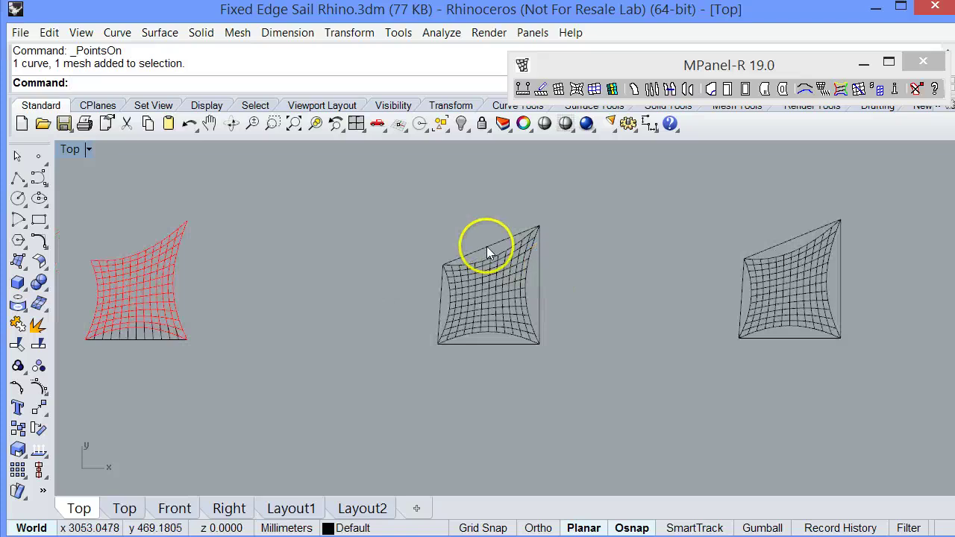
- Delete the middle sail's boundary curve
left_click(487, 253)
key("Delete")
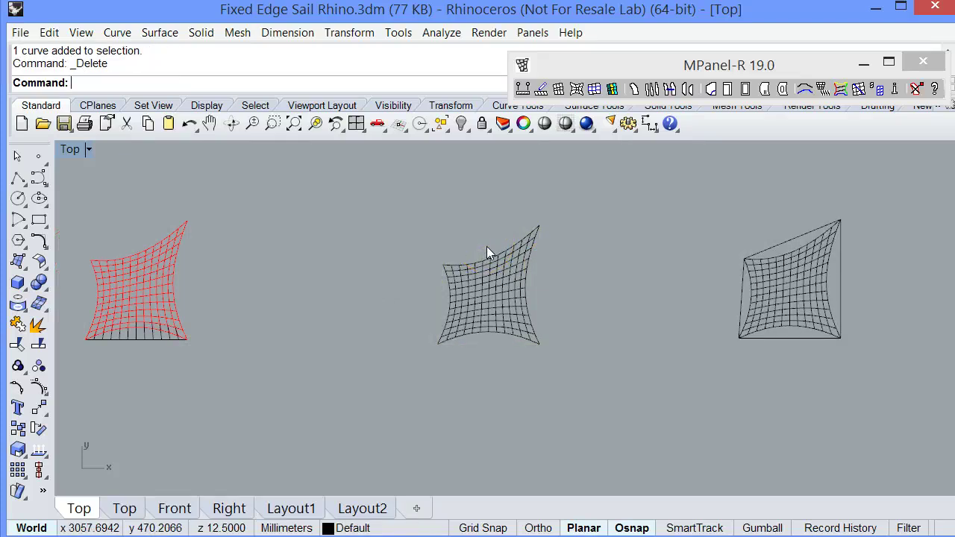
scroll(572, 303, "up", 3)
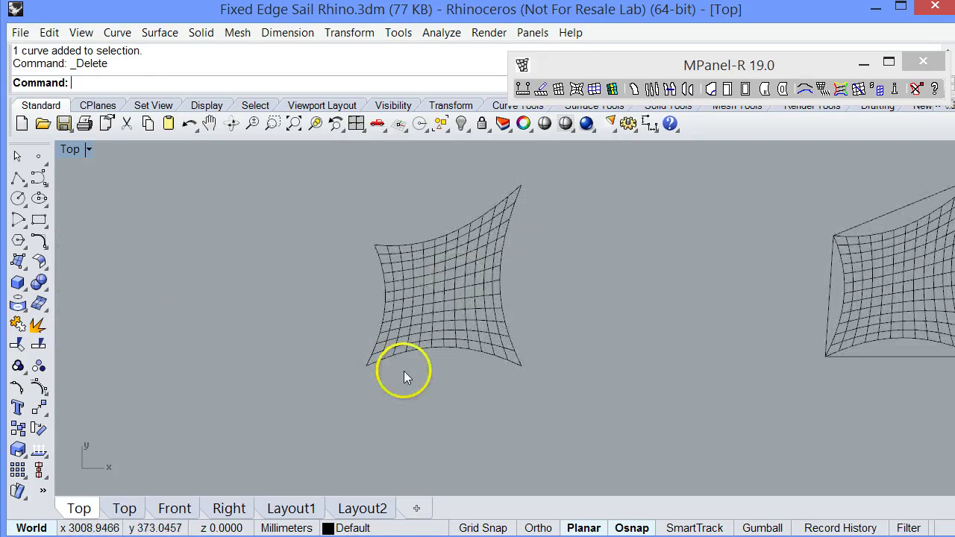
- Draw a control point curve sagging below the sail between its lower corners, then select it
left_click(38, 178)
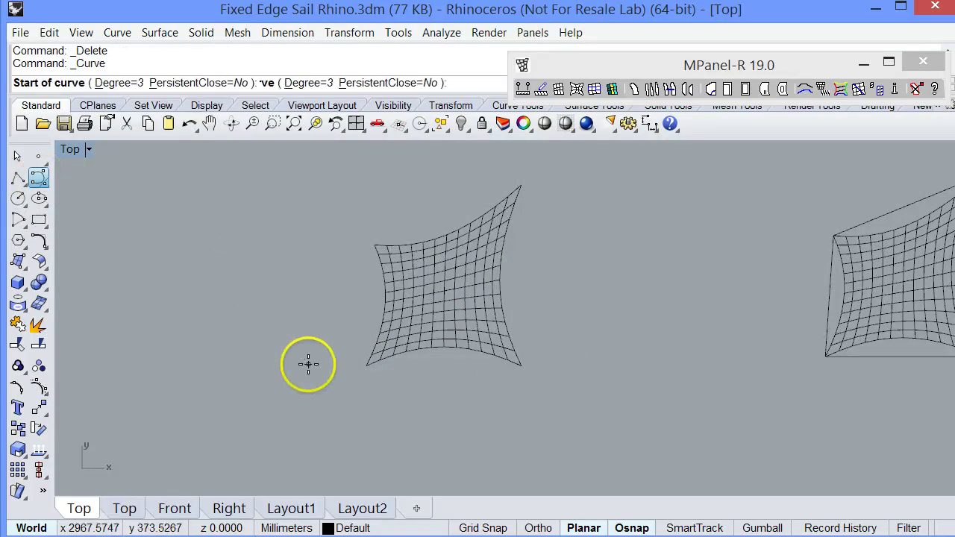
left_click(366, 366)
left_click(426, 424)
left_click(462, 385)
left_click(520, 365)
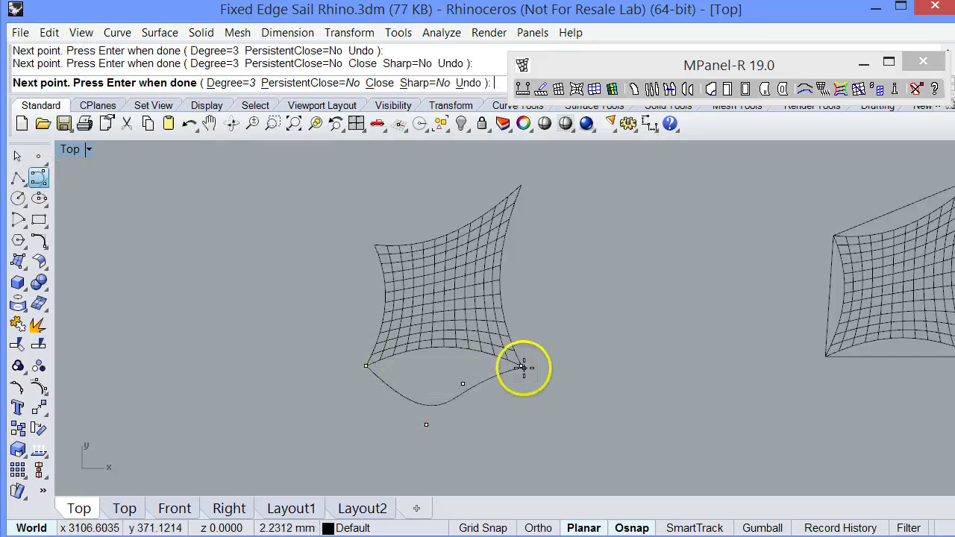
key("Return")
key("Return")
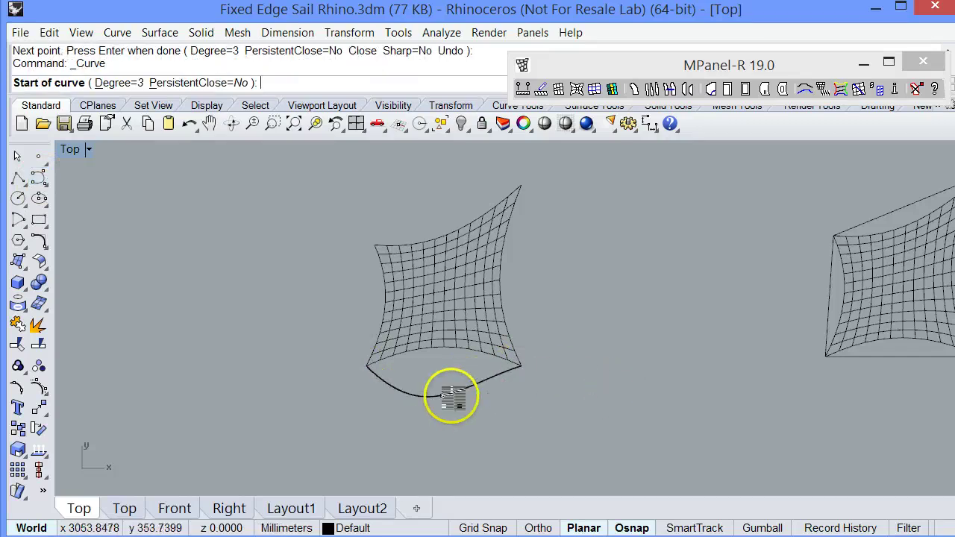
right_click(489, 417)
left_click(455, 391)
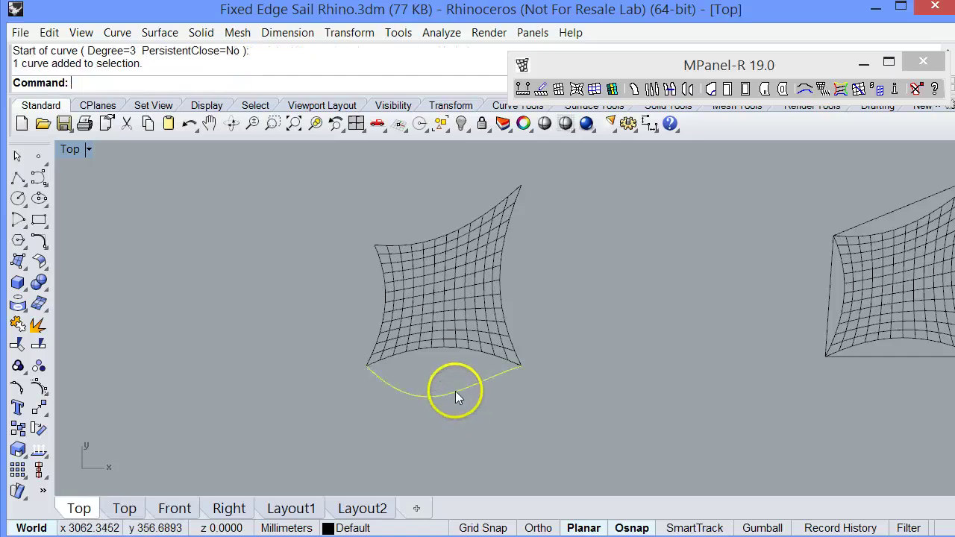
- Convert the sagging curve to a 3D poly, show its nodes, and select it with the mesh
left_click(798, 71)
left_click(804, 90)
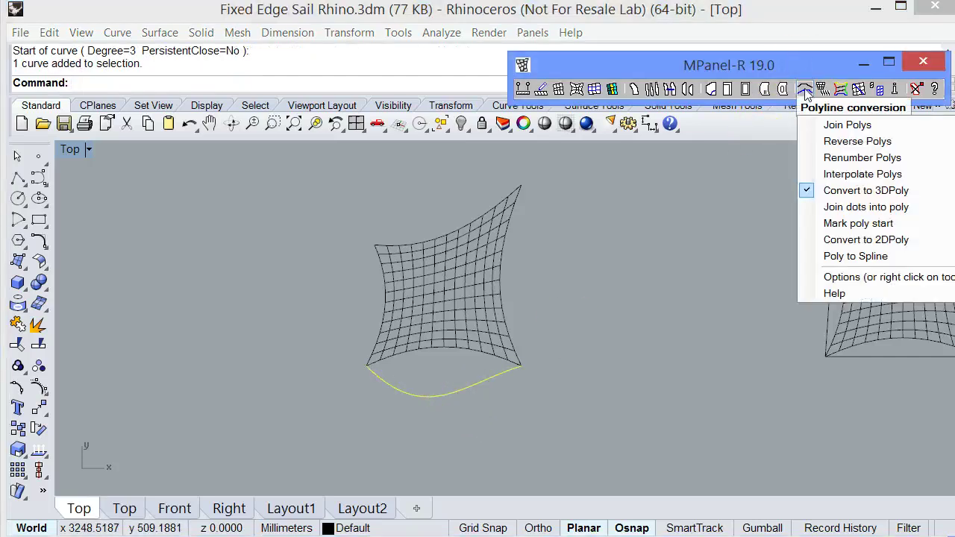
left_click(804, 89)
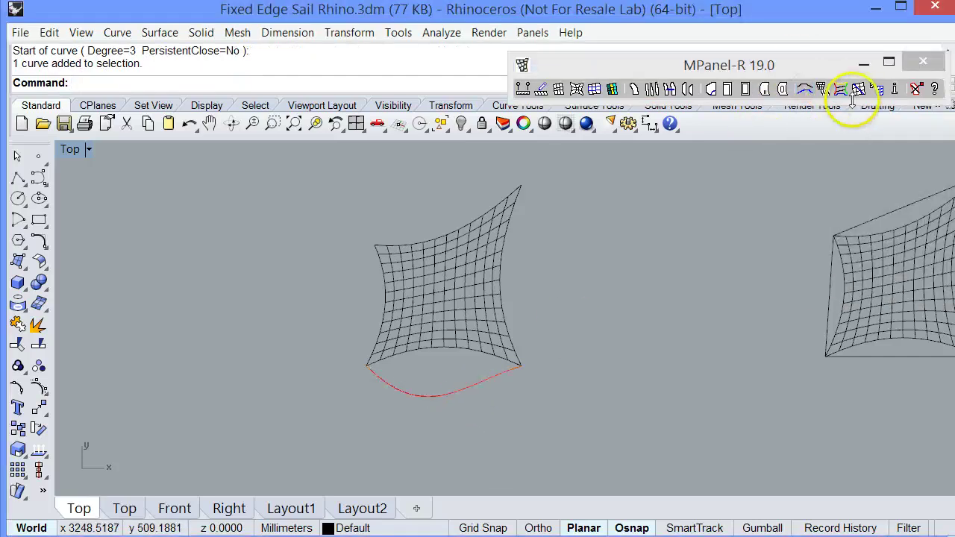
left_click(444, 402)
left_click(38, 387)
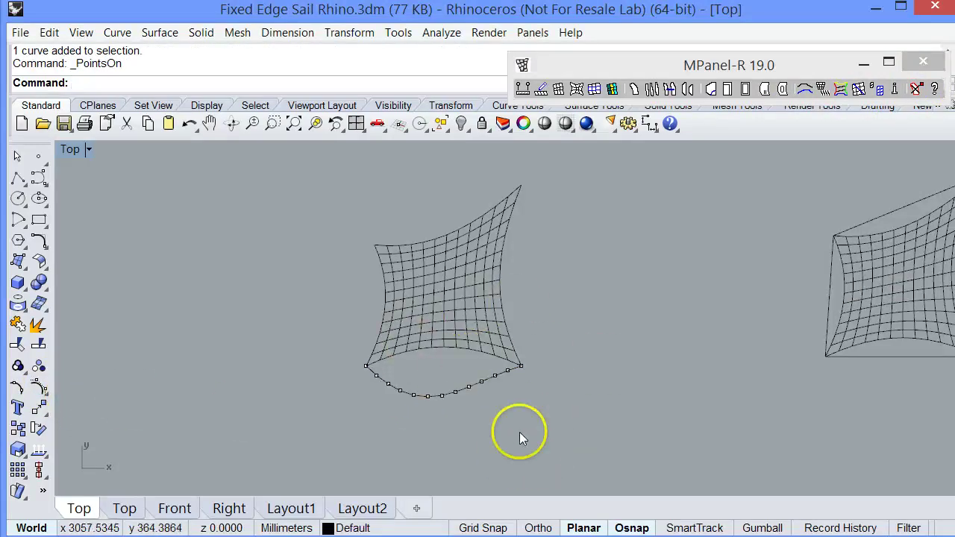
left_click(422, 332)
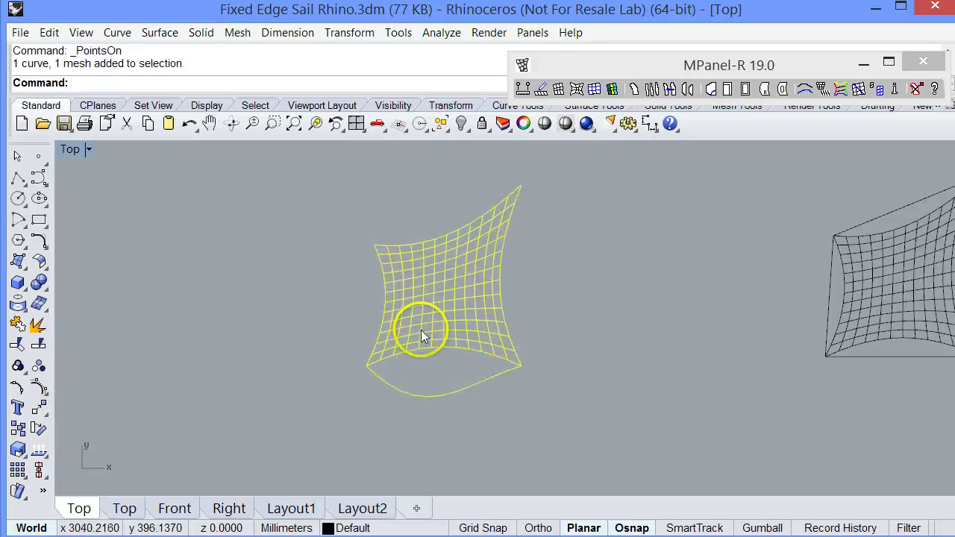
left_click(541, 89)
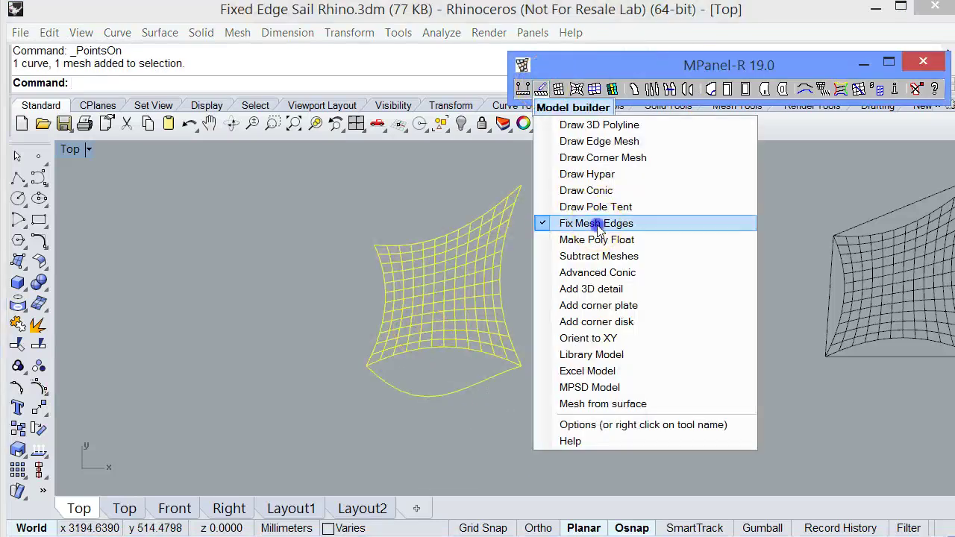
- Fix the middle sail's bottom edge onto the curved 13-point poly and zoom out to compare
left_click(586, 207)
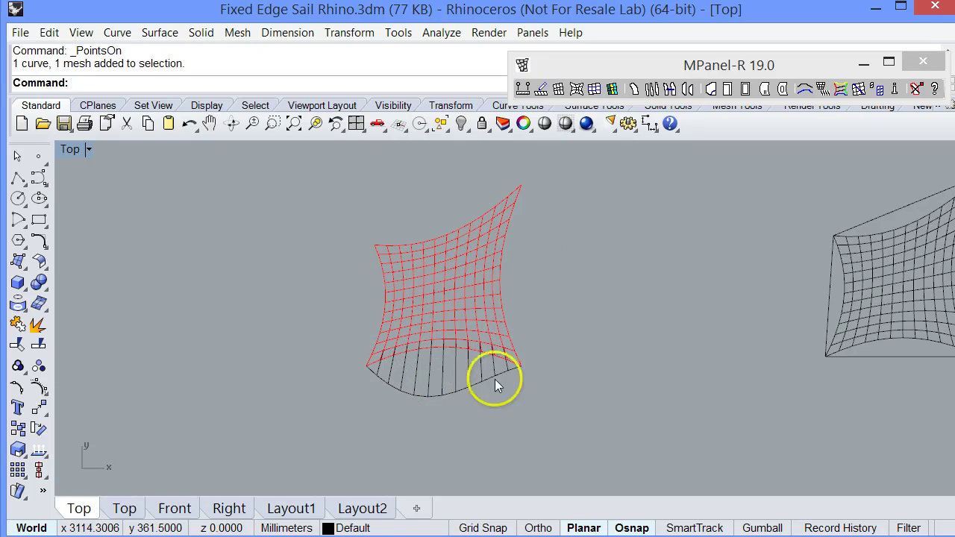
right_click_drag(382, 355, 416, 395)
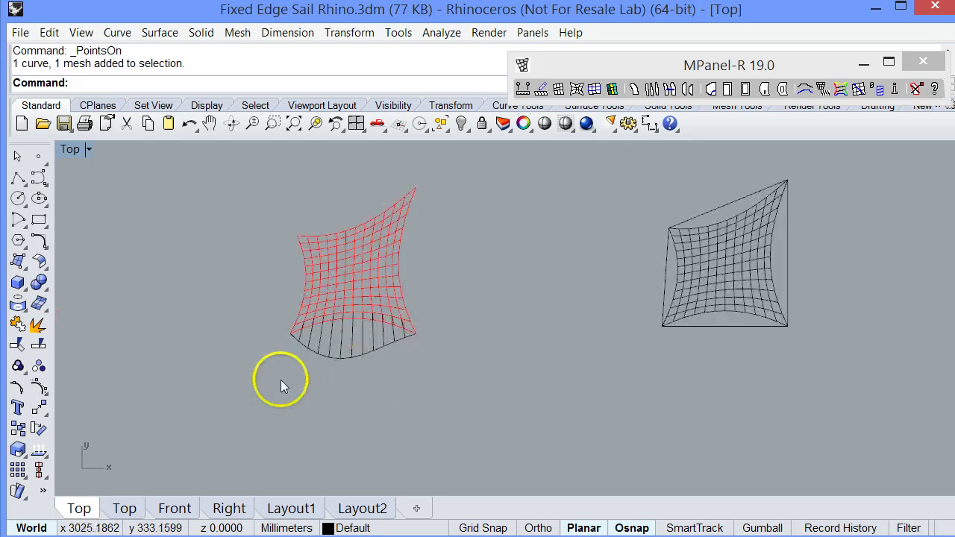
scroll(262, 377, "down", 5)
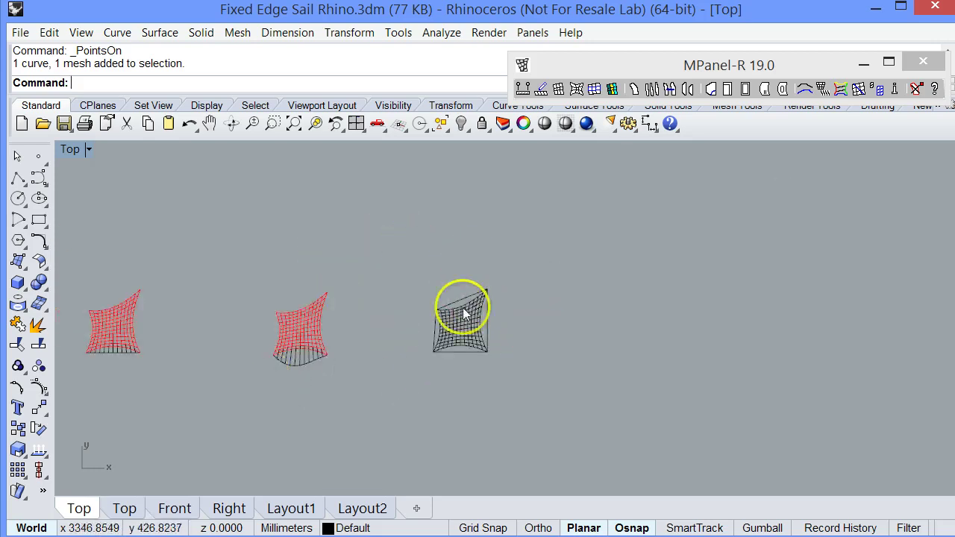
- Set MPanel's Fix Mesh Edges option to snap edge nodes from existing polys onto new polys
scroll(458, 336, "up", 6)
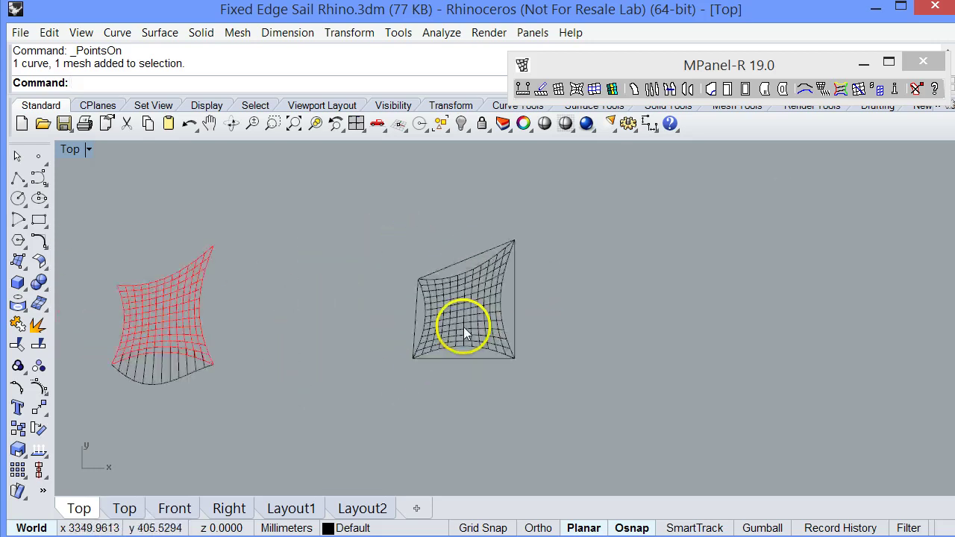
left_click(642, 55)
left_click(541, 89)
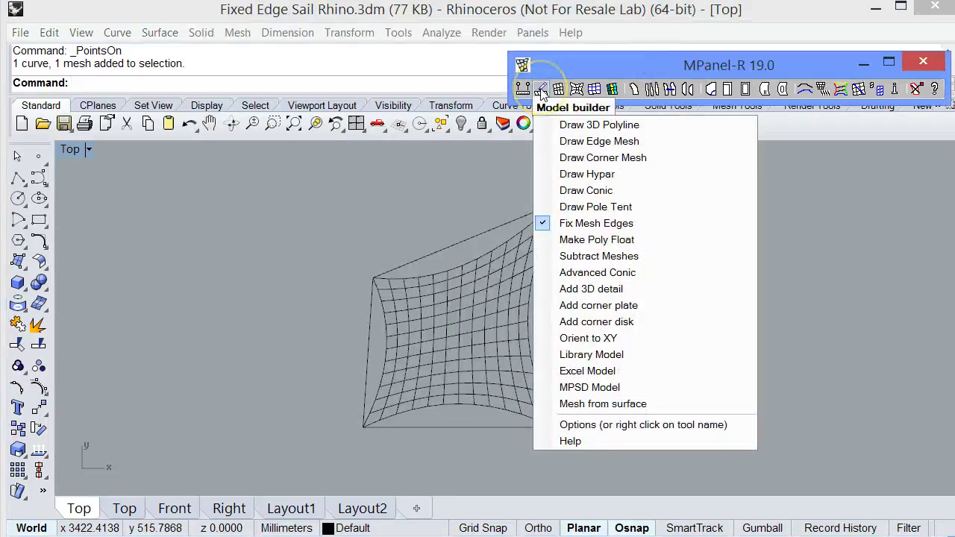
right_click(642, 224)
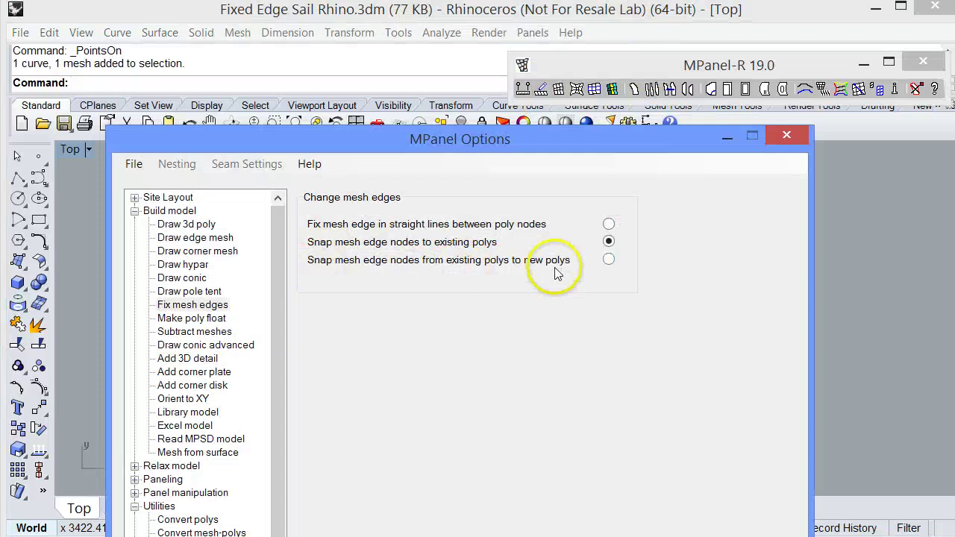
left_click(609, 261)
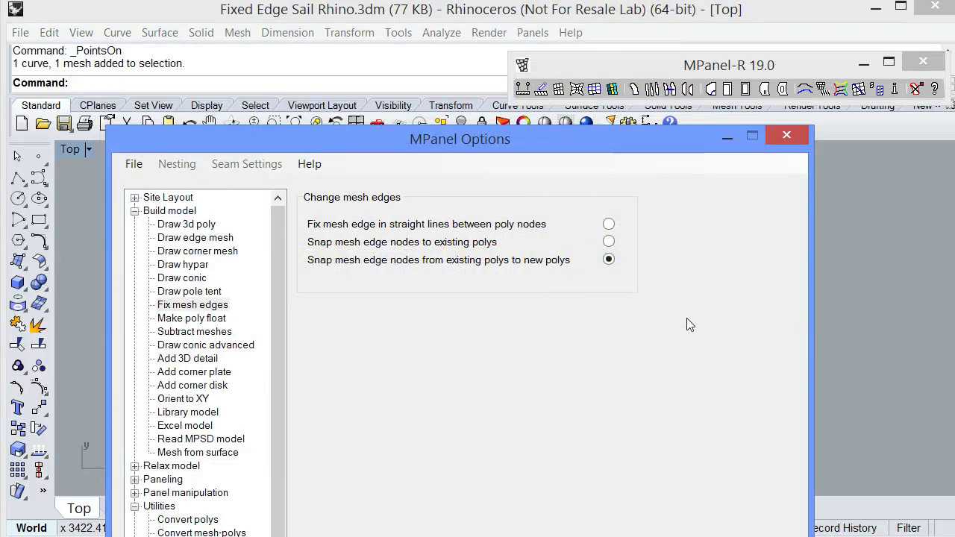
key("Escape")
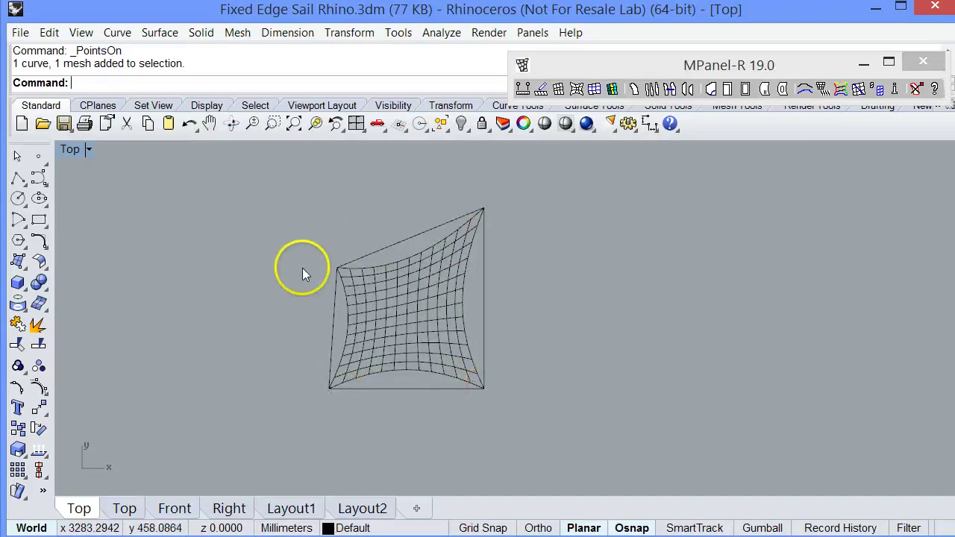
- Draw a closed four-corner polyline around the right sail, then select the mesh and both polylines
left_click(18, 179)
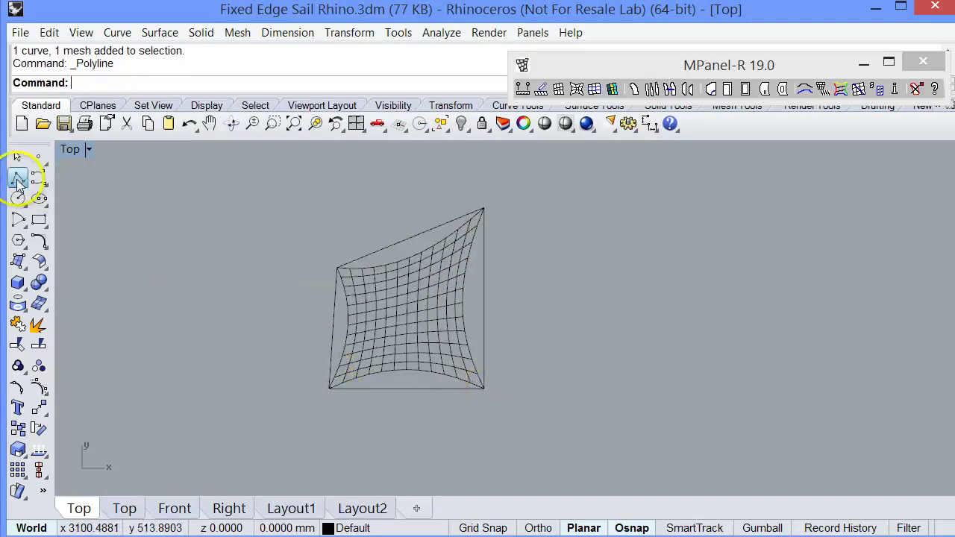
left_click(303, 428)
left_click(561, 428)
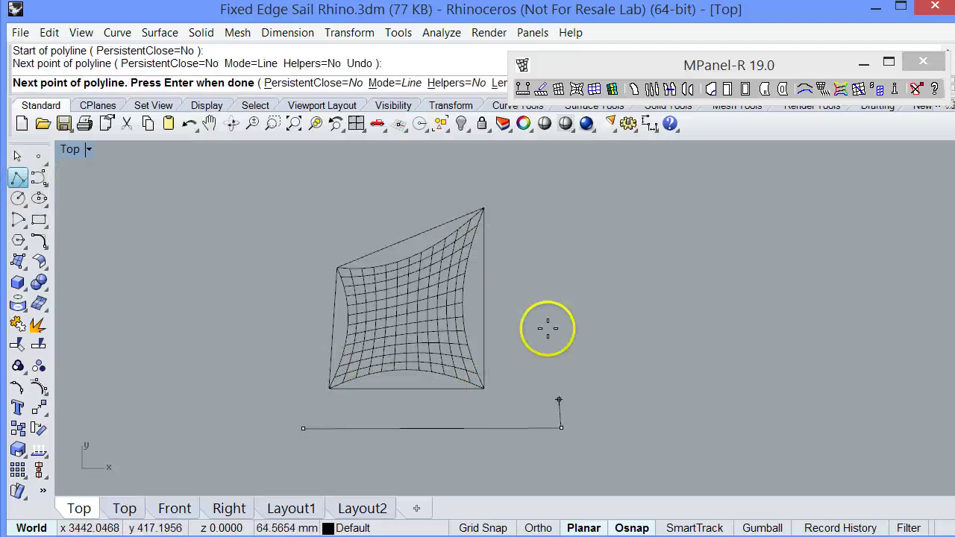
left_click(543, 180)
left_click(300, 255)
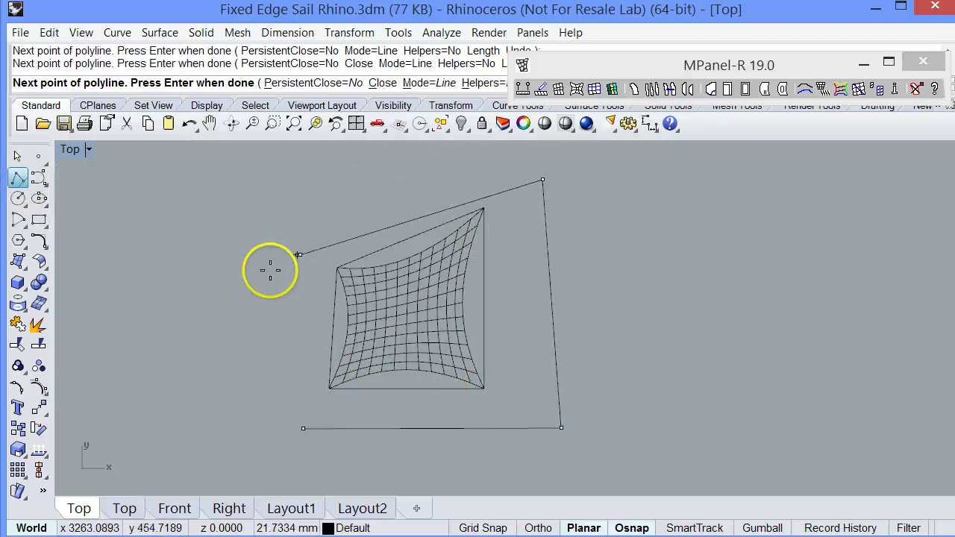
left_click(302, 428)
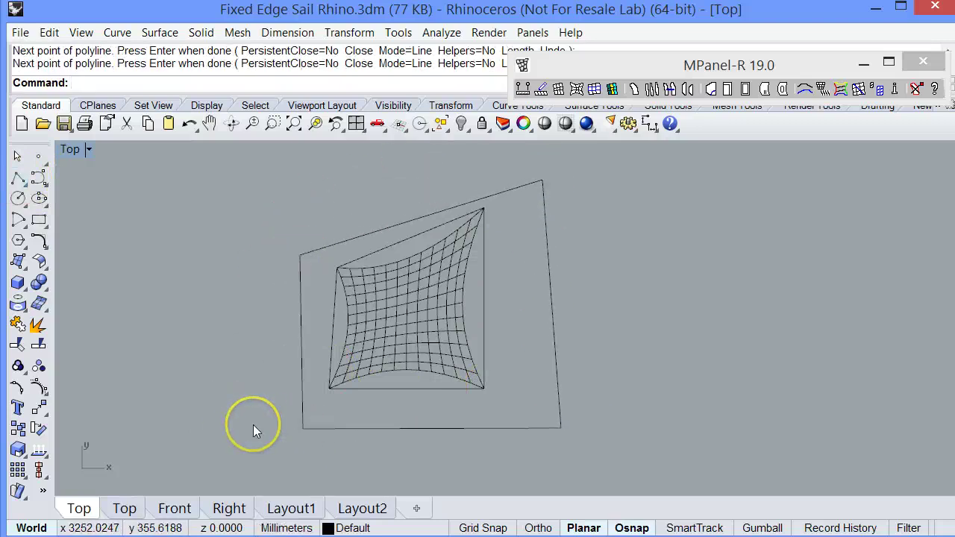
left_click(382, 306)
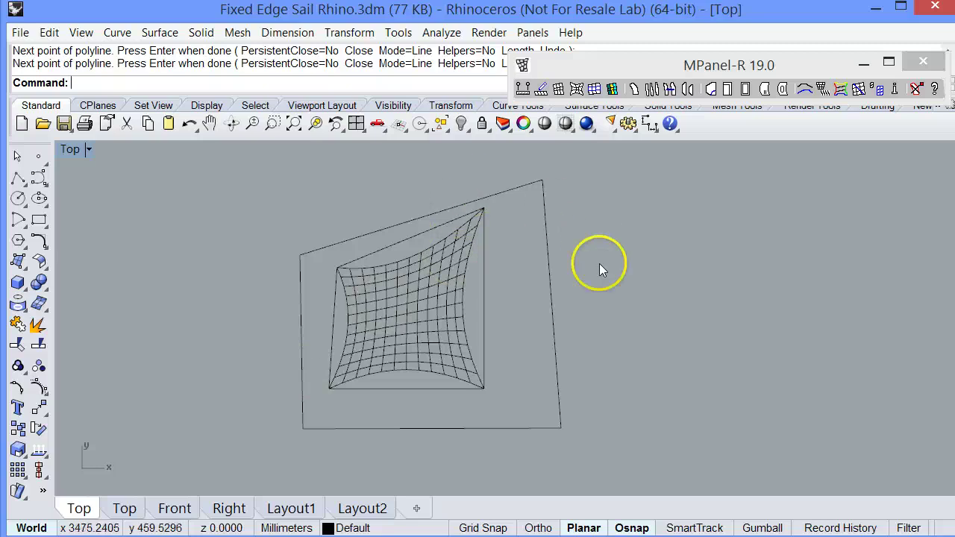
key("ctrl+a")
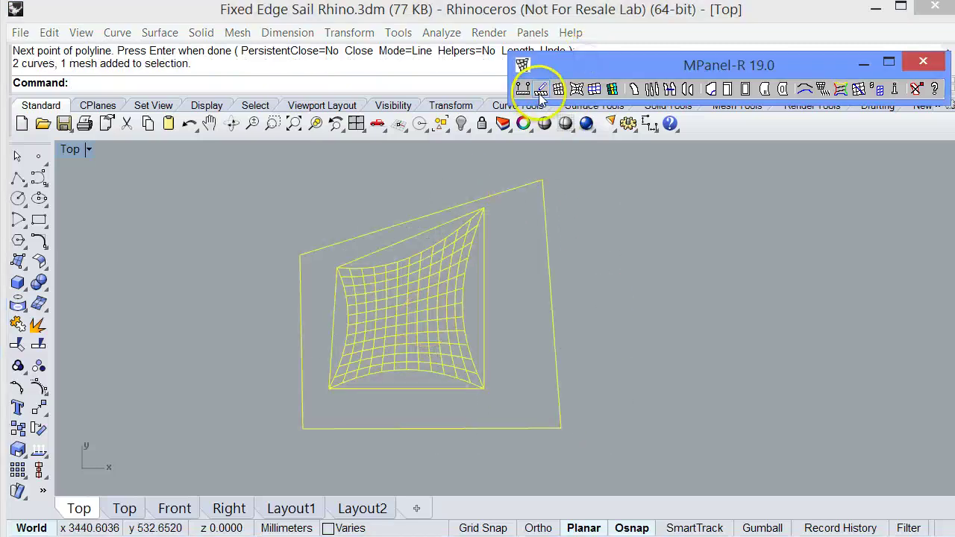
- Fix the sail mesh edges to the outer polyline, clear the red overlay, and select mesh and polyline
left_click(542, 89)
key("Escape")
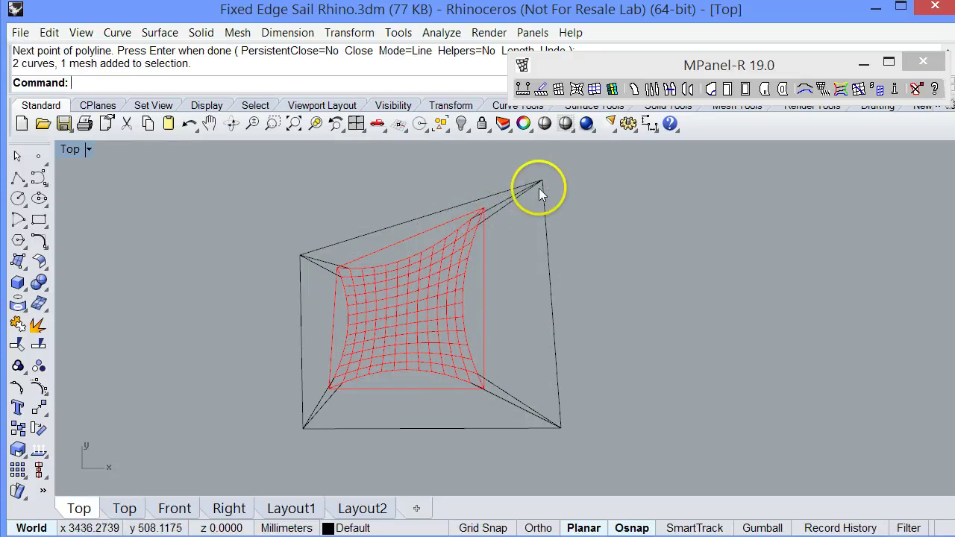
left_click(917, 89)
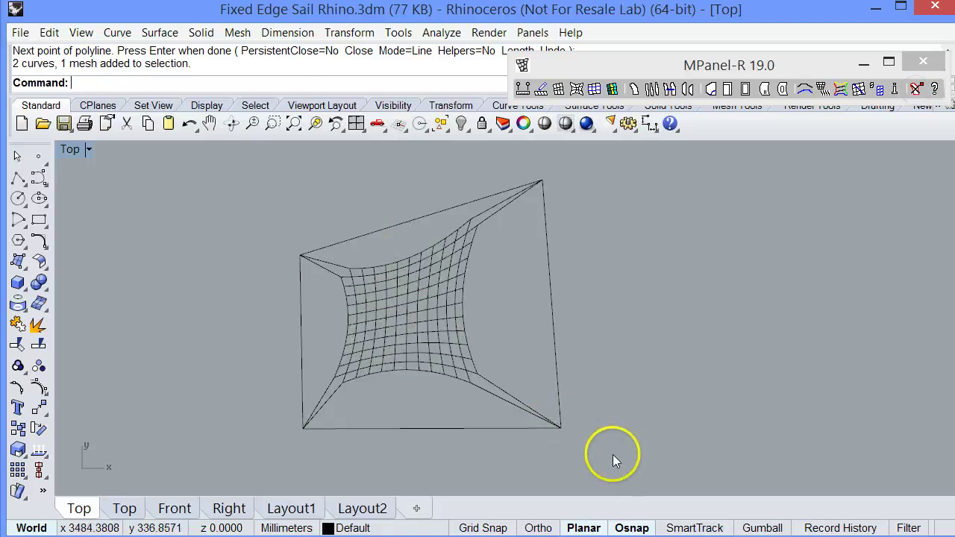
left_click_drag(590, 425, 514, 358)
- Run MPanel's Relax cable edge meshes solve on the stretched sail mesh
left_click(573, 66)
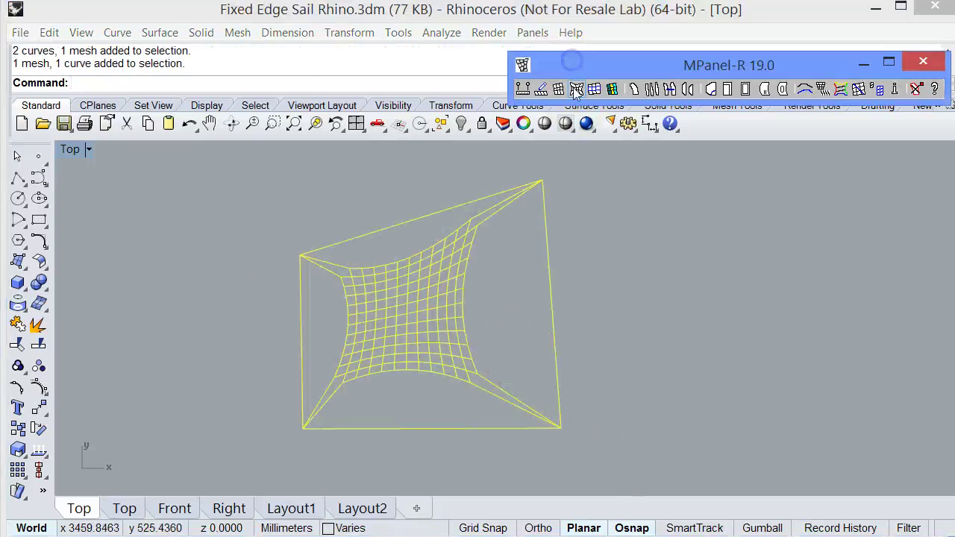
left_click(576, 89)
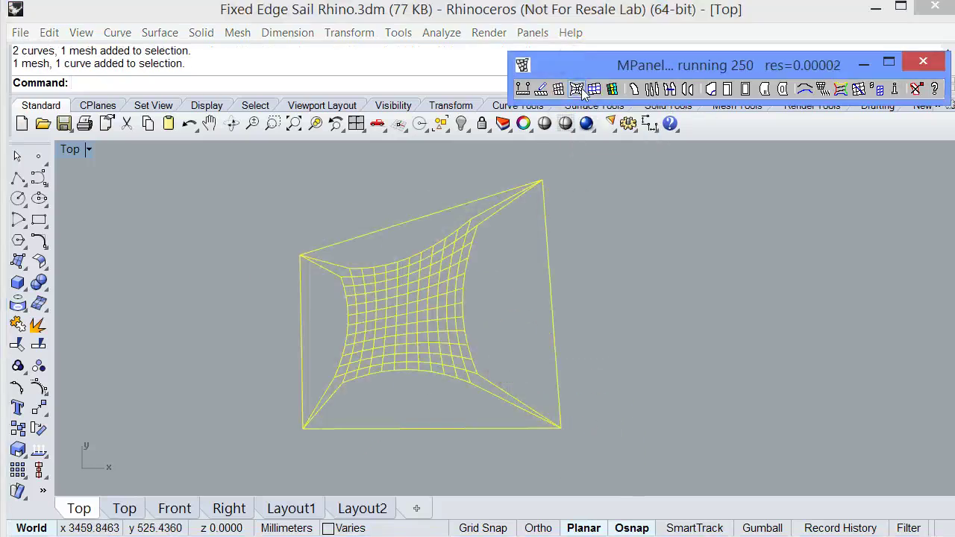